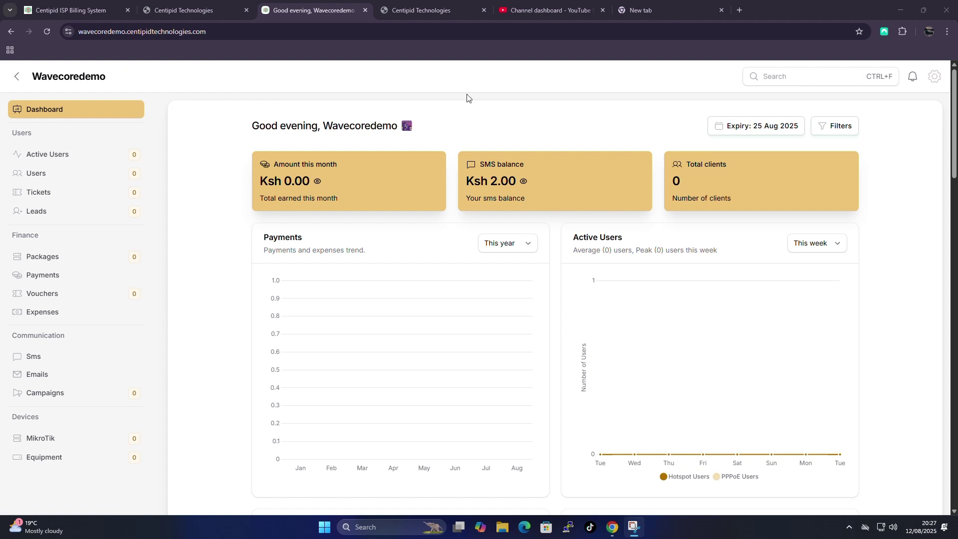
Look over the Centipid product and registration pages, then return to the Wavecoredemo dashboard.
{"action": "left_click", "coordinate": [119, 11]}
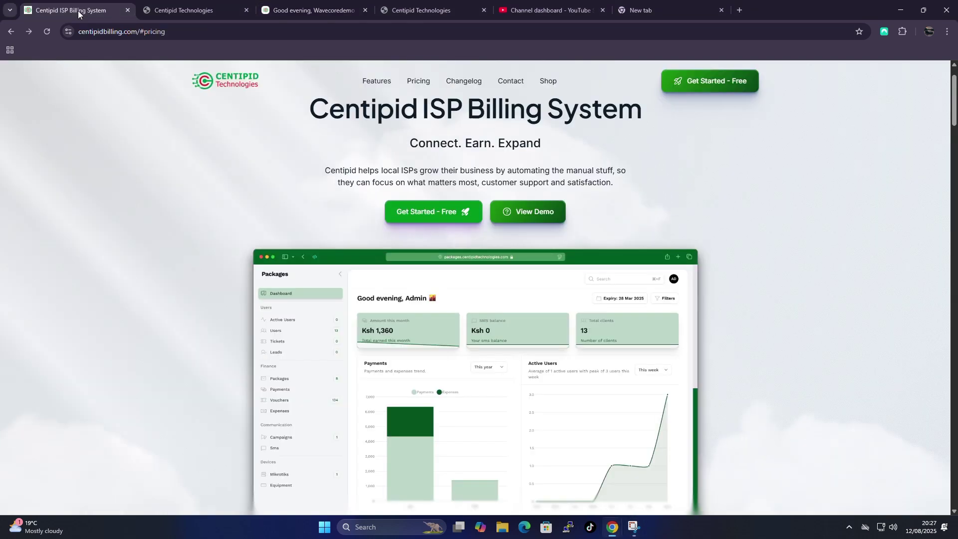
{"action": "scroll", "coordinate": [568, 129], "scroll_direction": "up", "scroll_amount": 1}
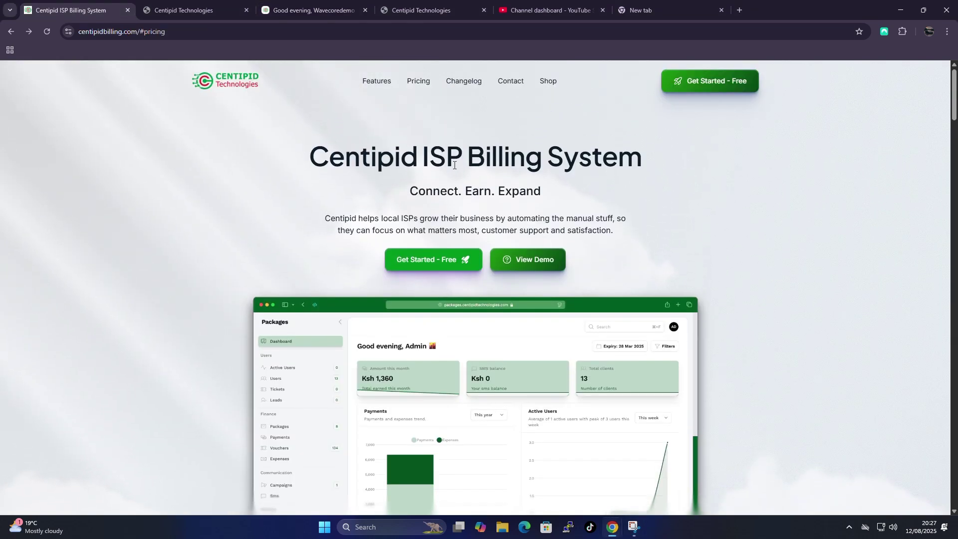
{"action": "left_click", "coordinate": [185, 11]}
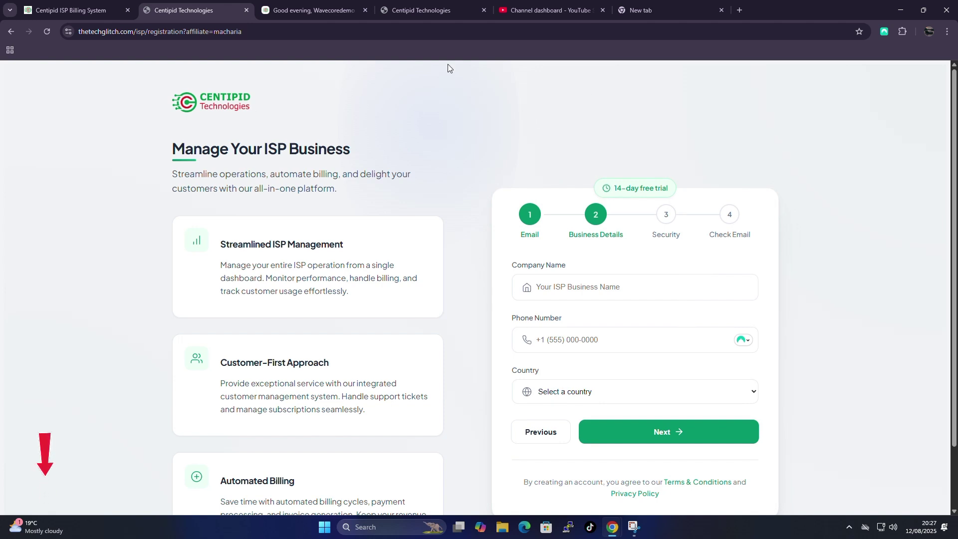
{"action": "left_click", "coordinate": [325, 15]}
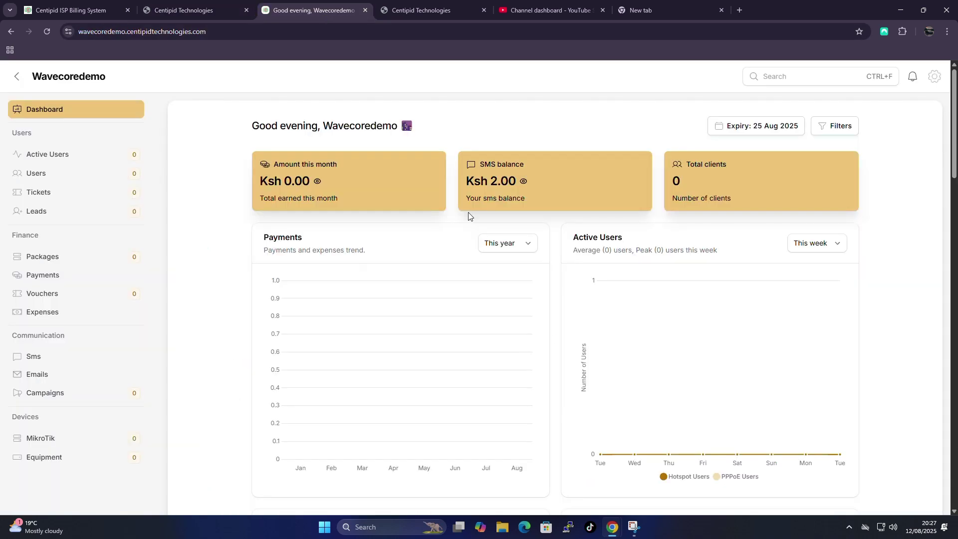
Scroll through the dashboard charts and bring up the account and settings menu.
{"action": "scroll", "coordinate": [786, 298], "scroll_direction": "down", "scroll_amount": 7}
{"action": "scroll", "coordinate": [607, 278], "scroll_direction": "up", "scroll_amount": 2}
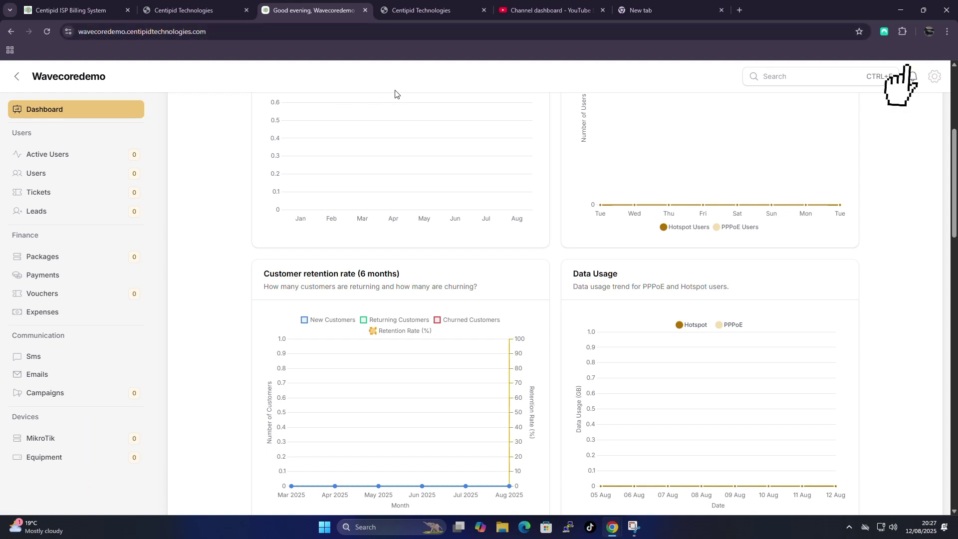
{"action": "scroll", "coordinate": [419, 261], "scroll_direction": "up", "scroll_amount": 5}
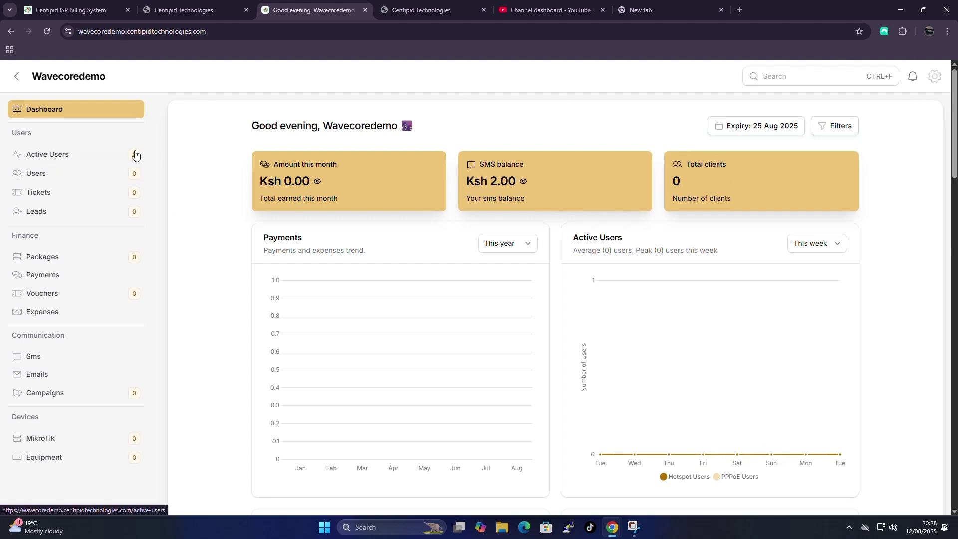
{"action": "left_click", "coordinate": [931, 80]}
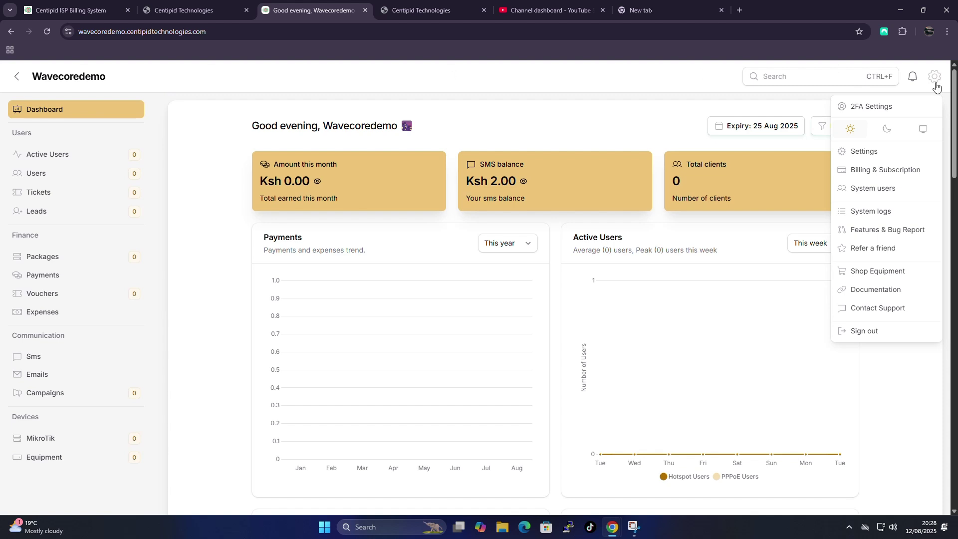
Begin authenticator app setup from 2FA Settings to display its QR code.
{"action": "left_click", "coordinate": [860, 108]}
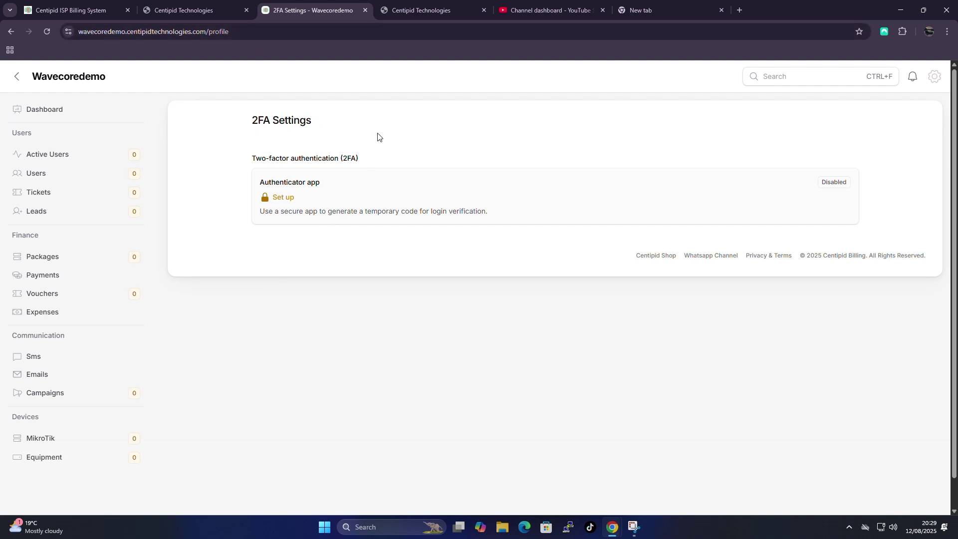
{"action": "left_click", "coordinate": [283, 198]}
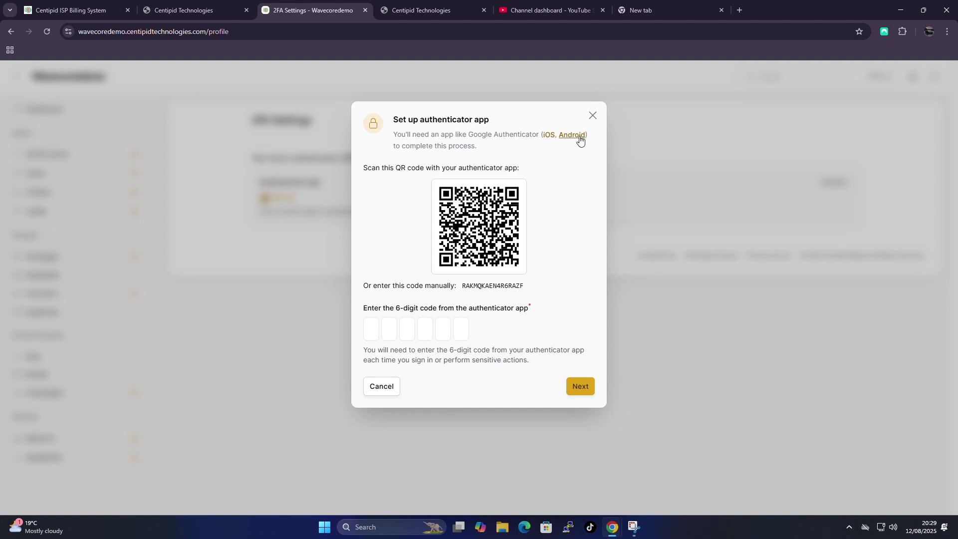
Look up Google Authenticator on its Android and iOS store pages.
{"action": "left_click", "coordinate": [569, 136]}
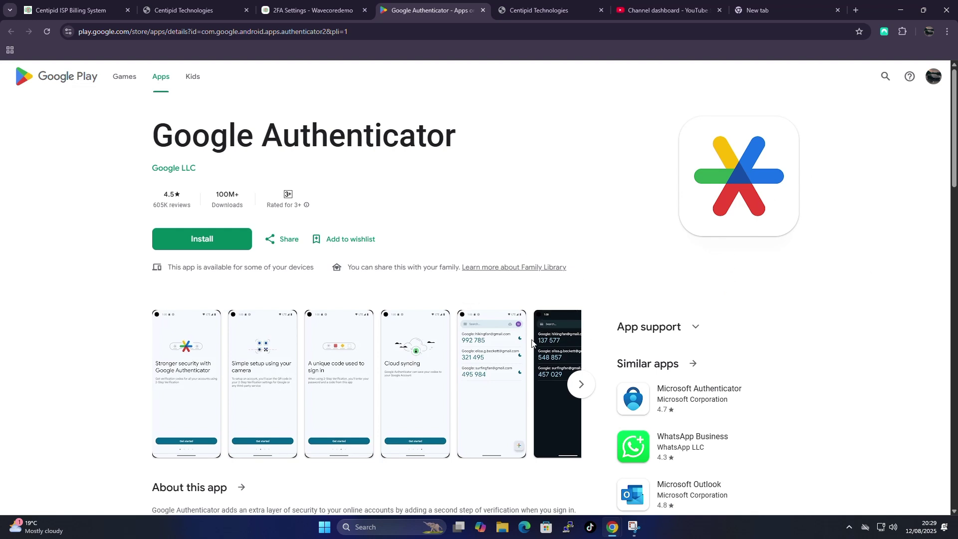
{"action": "left_click", "coordinate": [305, 10]}
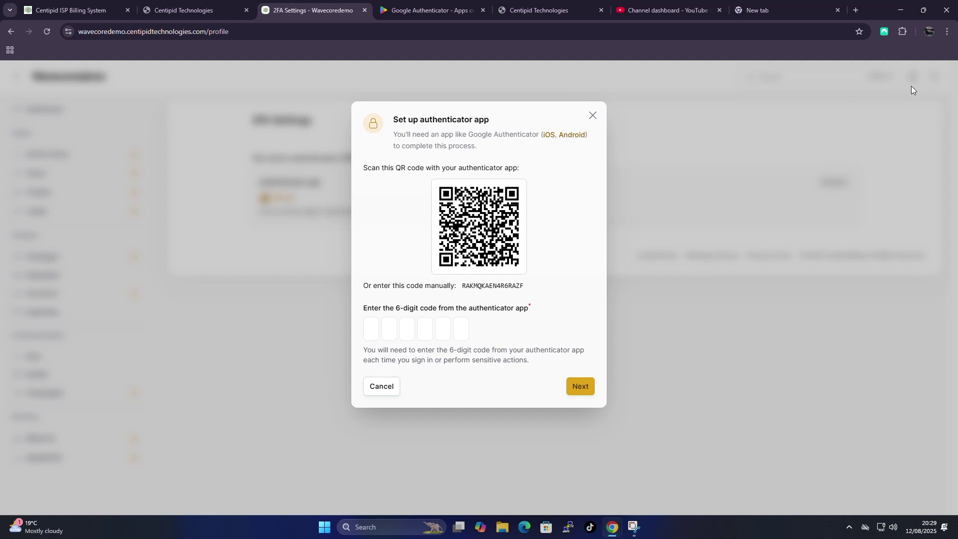
{"action": "left_click", "coordinate": [547, 135]}
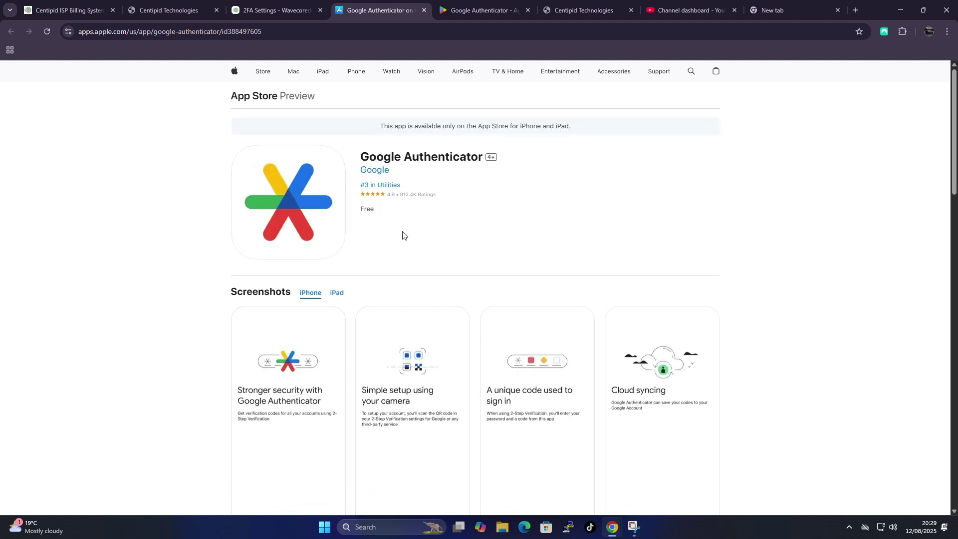
{"action": "left_click", "coordinate": [272, 10]}
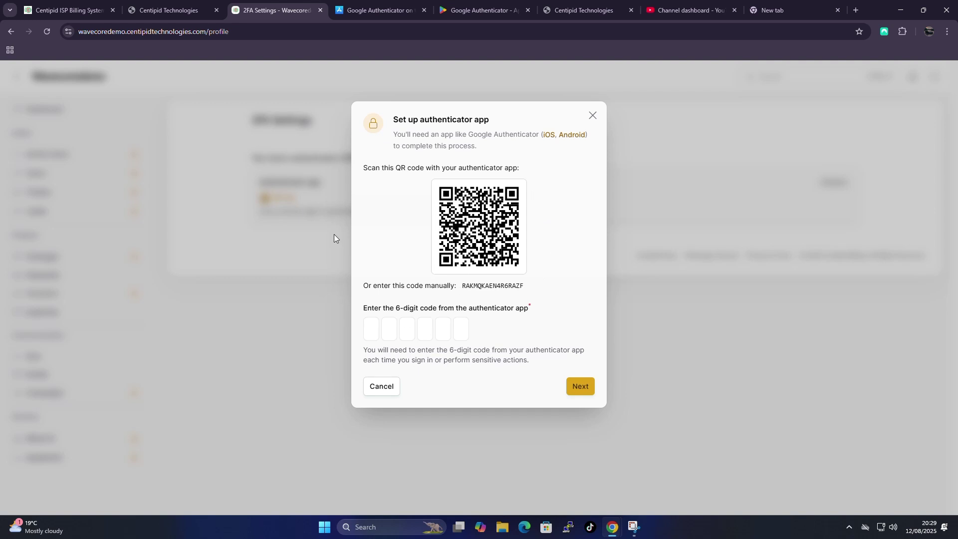
Revisit the App Store page, then cancel authenticator setup so it stays Disabled.
{"action": "left_click", "coordinate": [369, 11]}
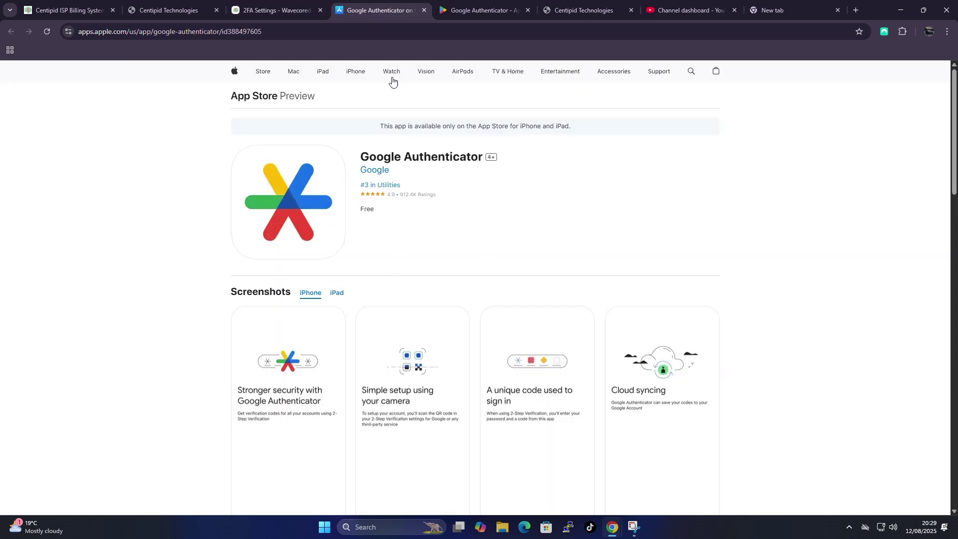
{"action": "left_click", "coordinate": [280, 13]}
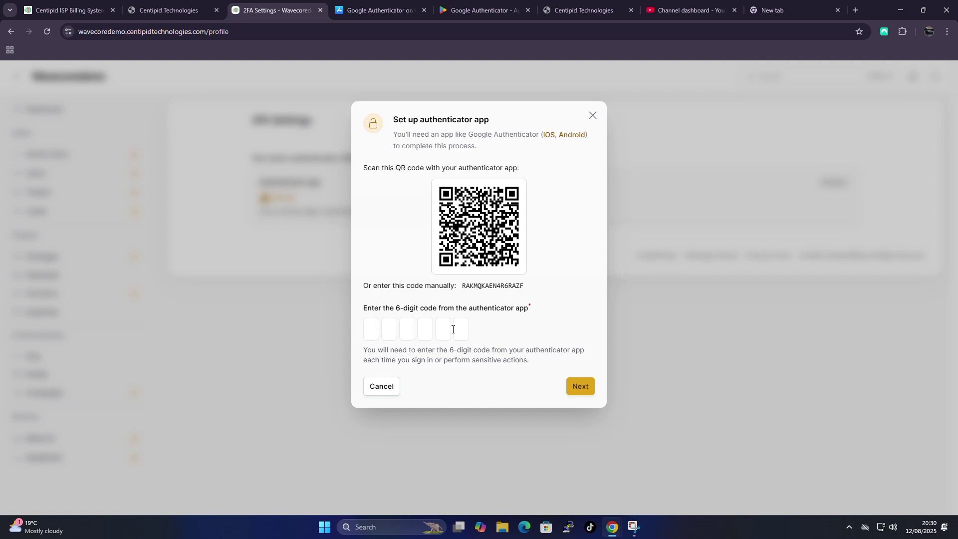
{"action": "left_click", "coordinate": [592, 115]}
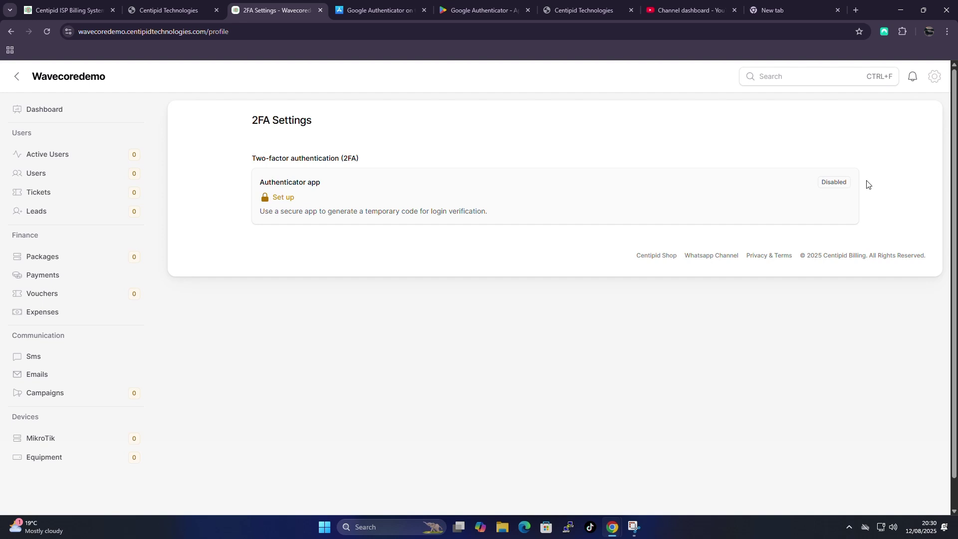
{"action": "left_click", "coordinate": [929, 82]}
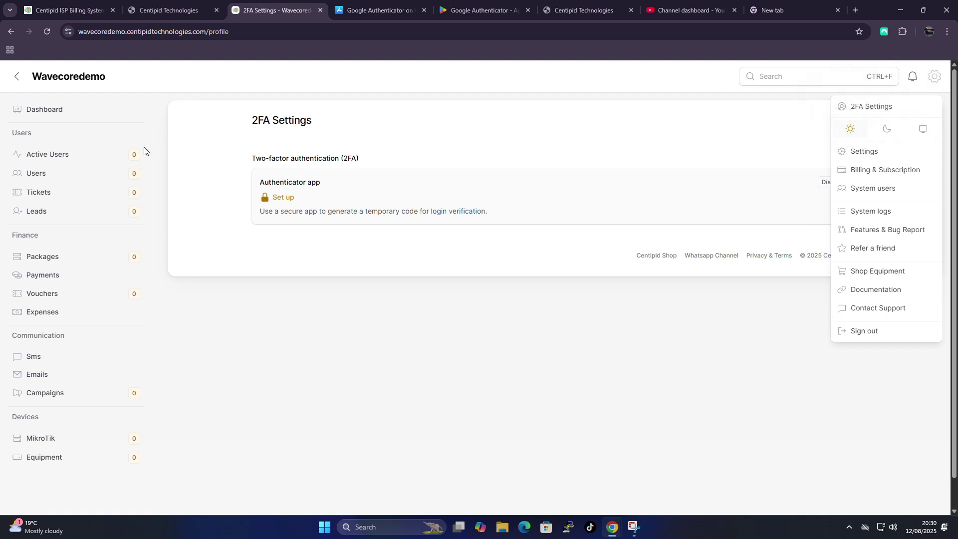
From the Dashboard, switch the interface to the dark theme.
{"action": "left_click", "coordinate": [73, 112]}
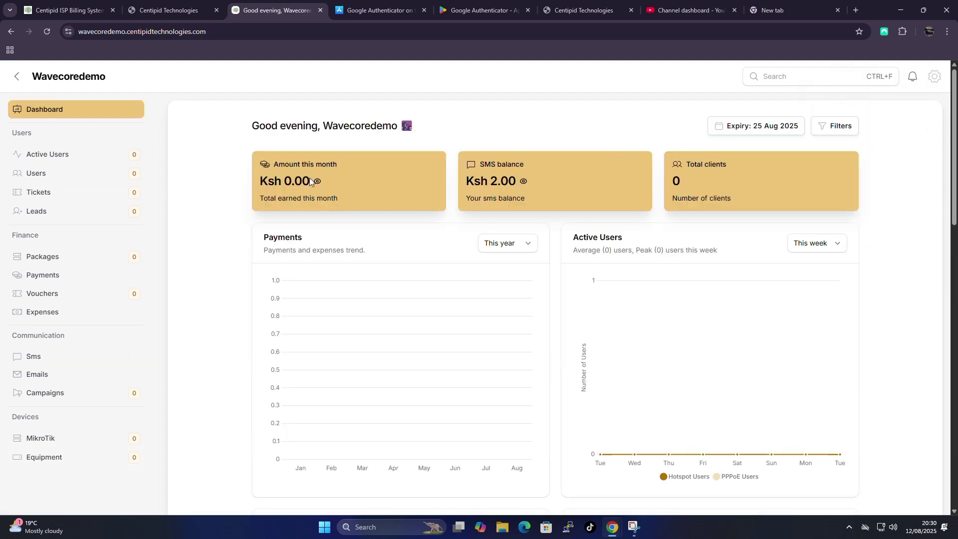
{"action": "left_click", "coordinate": [935, 77]}
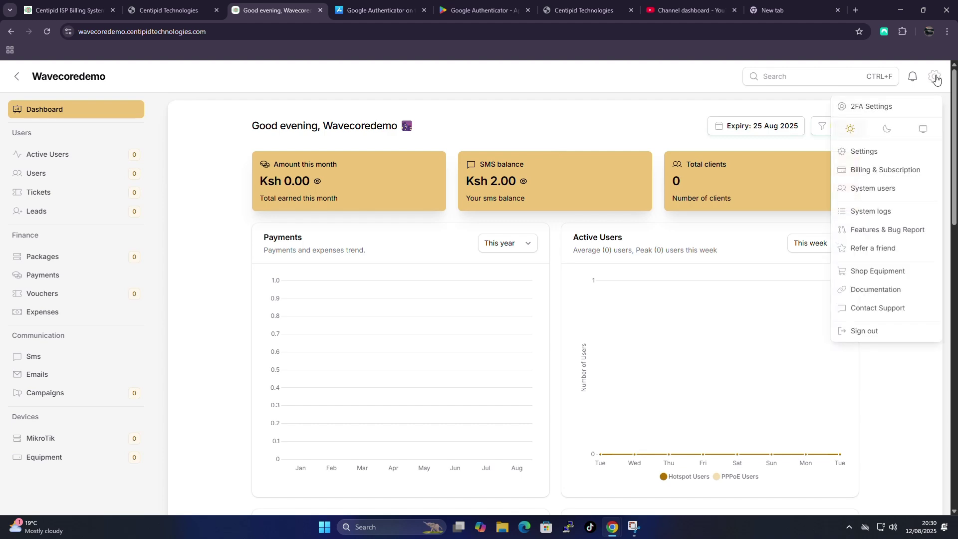
{"action": "left_click", "coordinate": [887, 129]}
Open the system Settings page from the account menu.
{"action": "scroll", "coordinate": [449, 264], "scroll_direction": "down", "scroll_amount": 10}
{"action": "scroll", "coordinate": [449, 264], "scroll_direction": "down", "scroll_amount": 15}
{"action": "scroll", "coordinate": [367, 325], "scroll_direction": "up", "scroll_amount": 10}
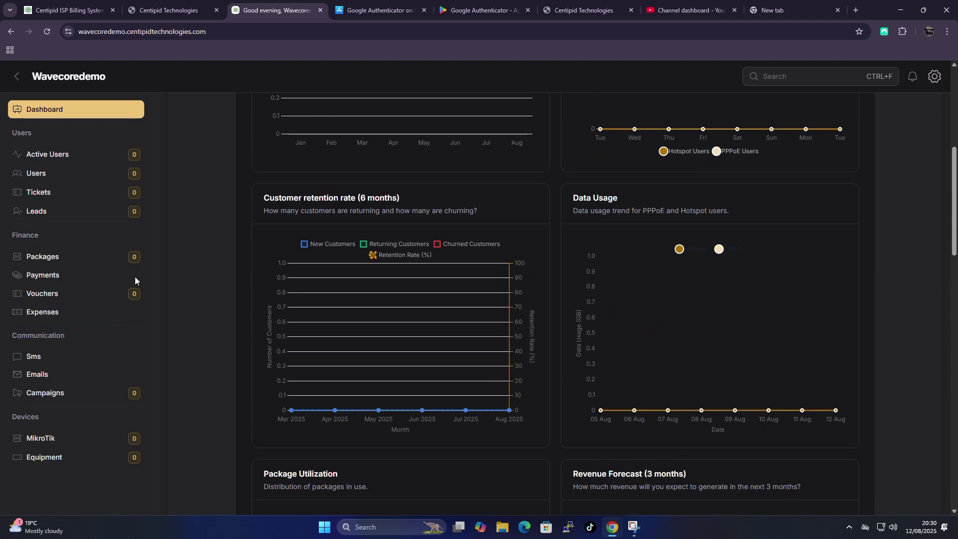
{"action": "scroll", "coordinate": [425, 301], "scroll_direction": "up", "scroll_amount": 6}
{"action": "left_click", "coordinate": [934, 78]}
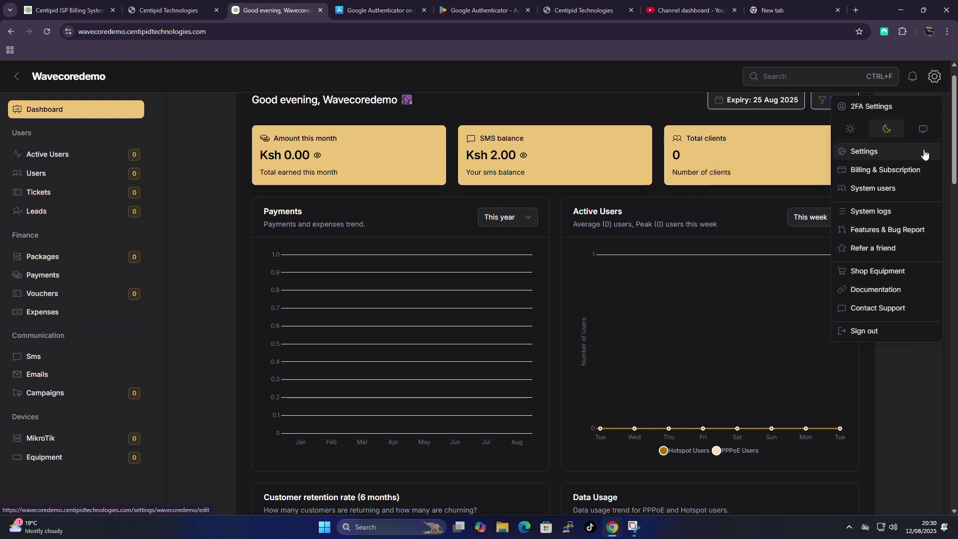
{"action": "left_click", "coordinate": [876, 160]}
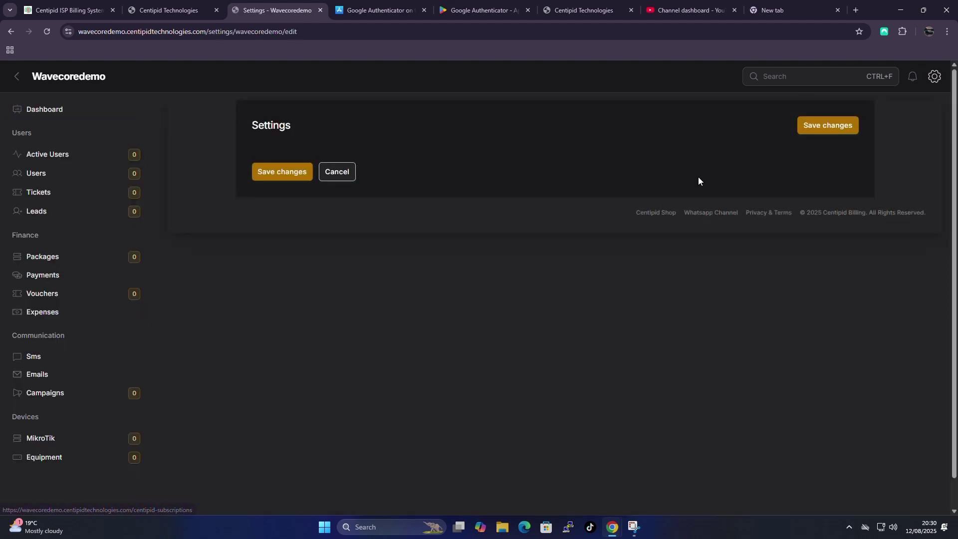
Upload 'Wavecore transparent logo.png' as the System Logo.
{"action": "scroll", "coordinate": [729, 287], "scroll_direction": "down", "scroll_amount": 5}
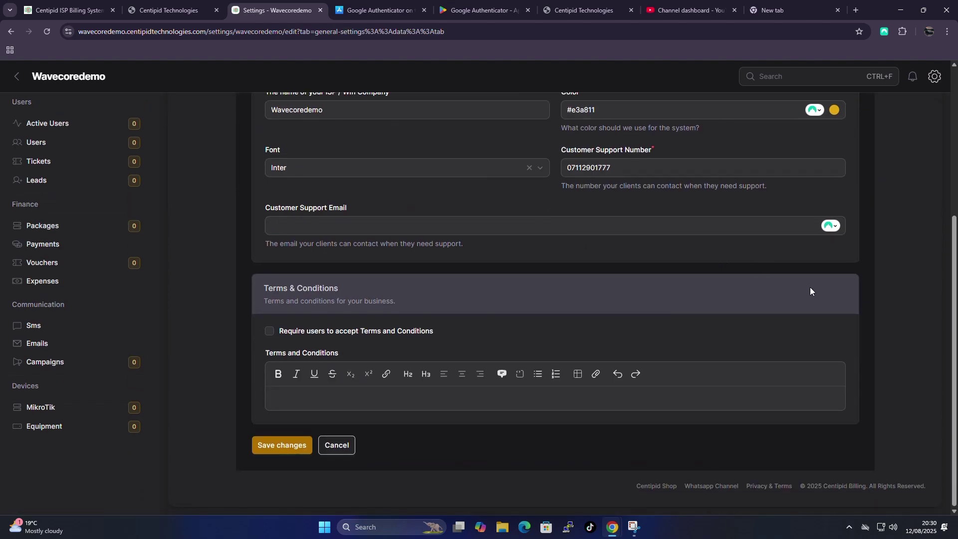
{"action": "scroll", "coordinate": [788, 283], "scroll_direction": "up", "scroll_amount": 5}
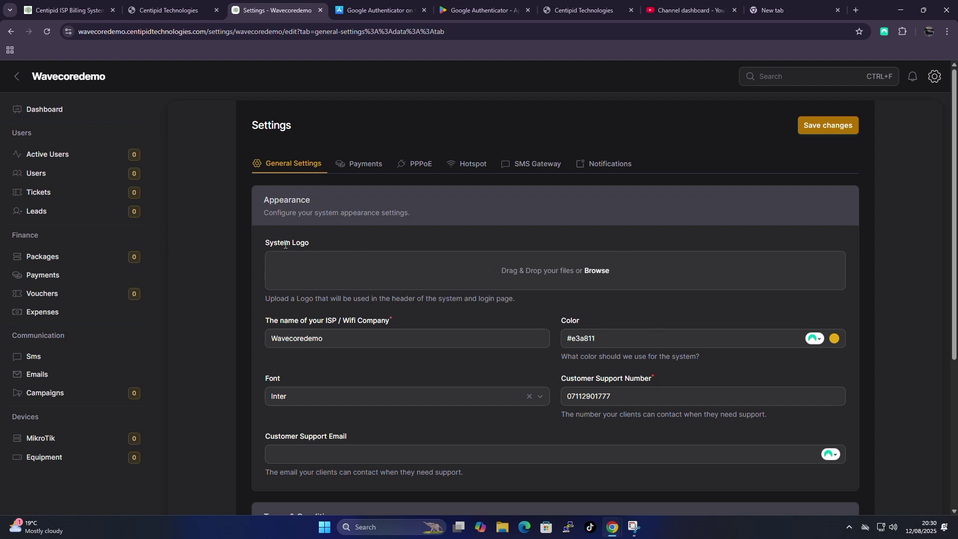
{"action": "left_click", "coordinate": [600, 274]}
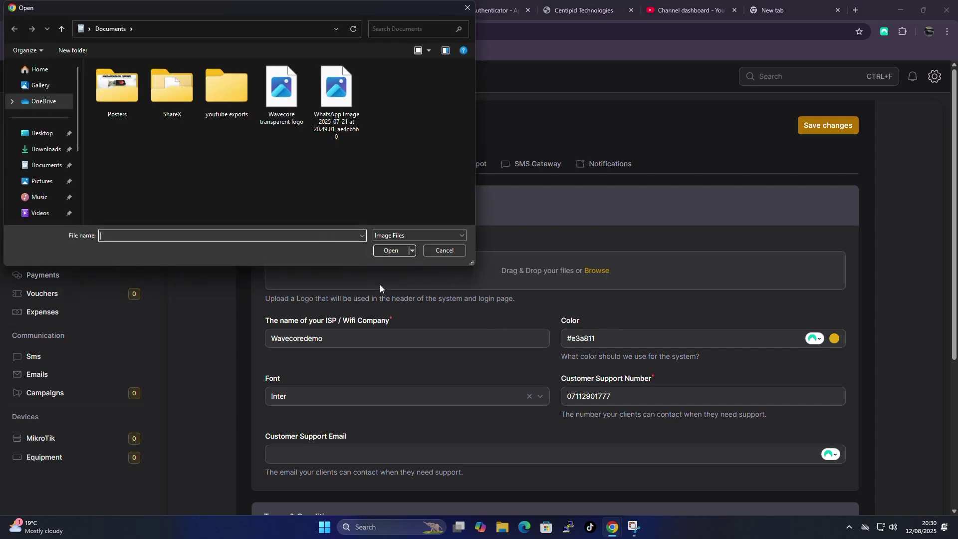
{"action": "left_click", "coordinate": [279, 100]}
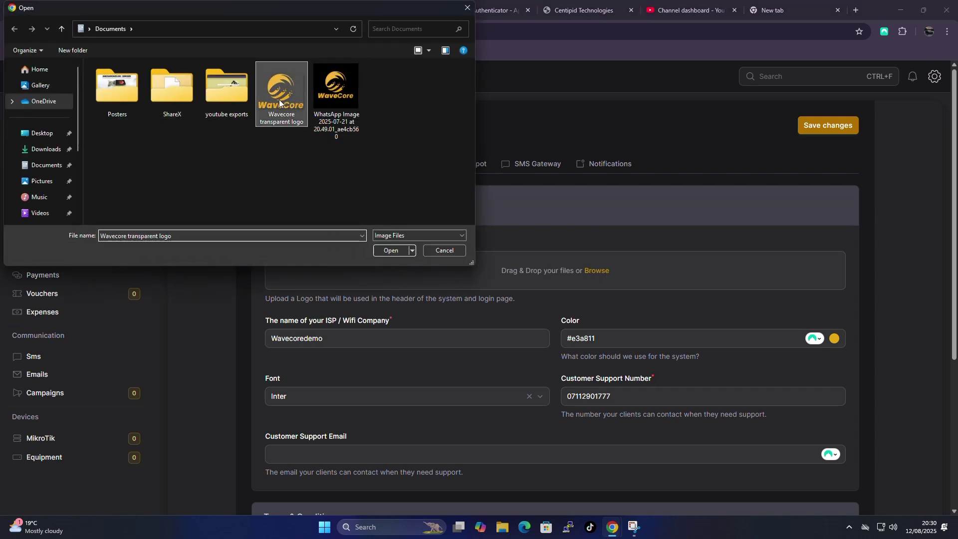
{"action": "left_click", "coordinate": [393, 250]}
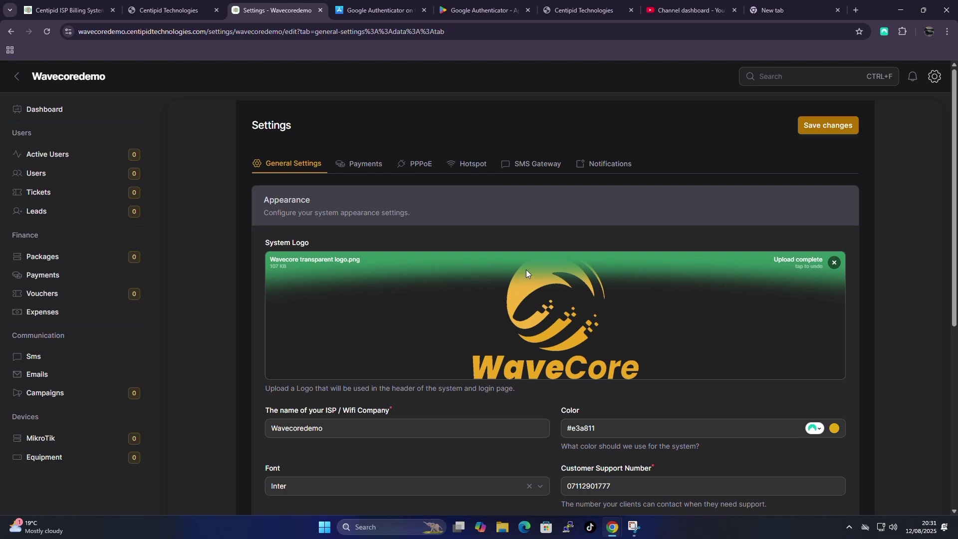
{"action": "scroll", "coordinate": [549, 272], "scroll_direction": "down", "scroll_amount": 3}
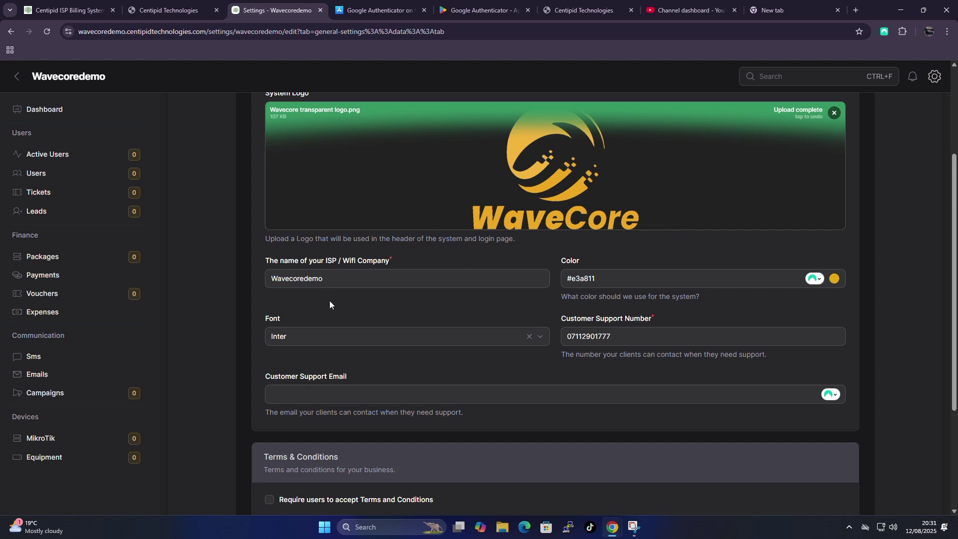
Rename the company to Wavecore and set the system colour to blue #2410e3.
{"action": "double_click", "coordinate": [262, 280]}
{"action": "left_click_drag", "start_coordinate": [324, 278], "coordinate": [318, 277]}
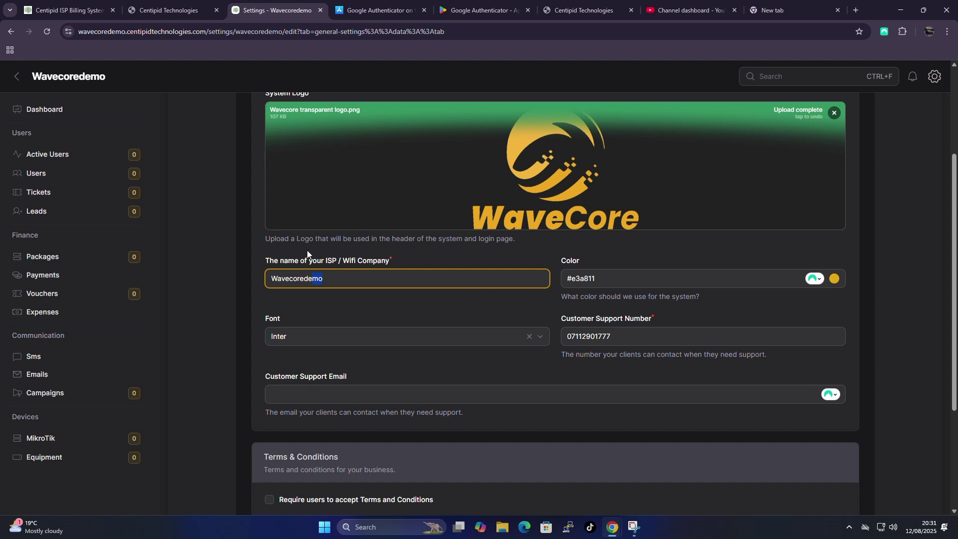
{"action": "left_click", "coordinate": [839, 278]}
{"action": "left_click", "coordinate": [629, 386]}
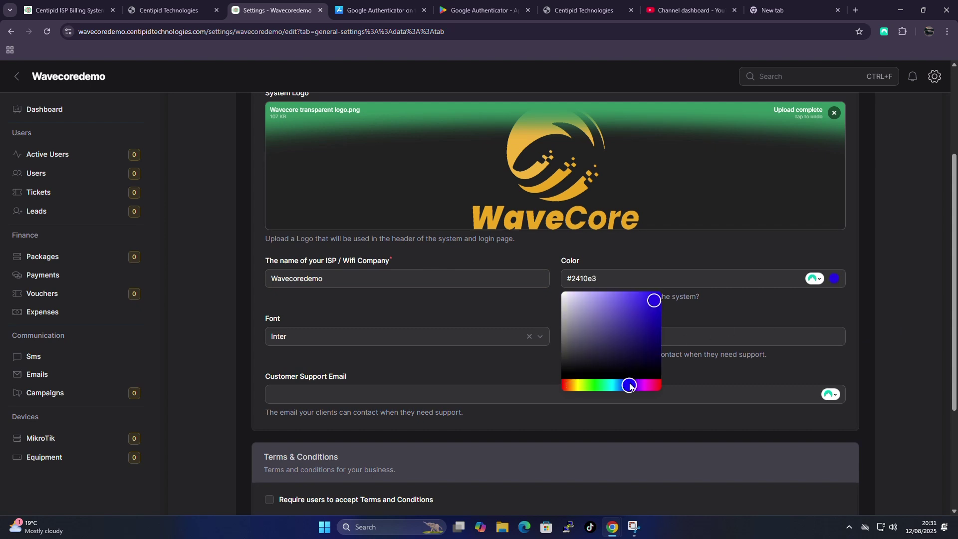
{"action": "left_click", "coordinate": [755, 302]}
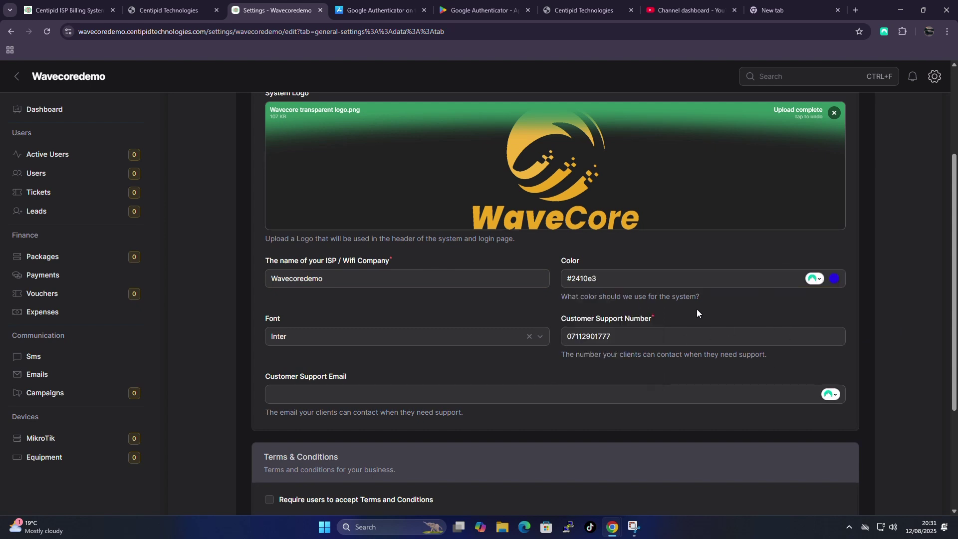
Choose Ubuntu as the system font.
{"action": "left_click", "coordinate": [367, 340]}
{"action": "scroll", "coordinate": [363, 394], "scroll_direction": "down", "scroll_amount": 5}
{"action": "scroll", "coordinate": [412, 401], "scroll_direction": "up", "scroll_amount": 1}
{"action": "scroll", "coordinate": [394, 401], "scroll_direction": "down", "scroll_amount": 3}
{"action": "scroll", "coordinate": [350, 403], "scroll_direction": "up", "scroll_amount": 2}
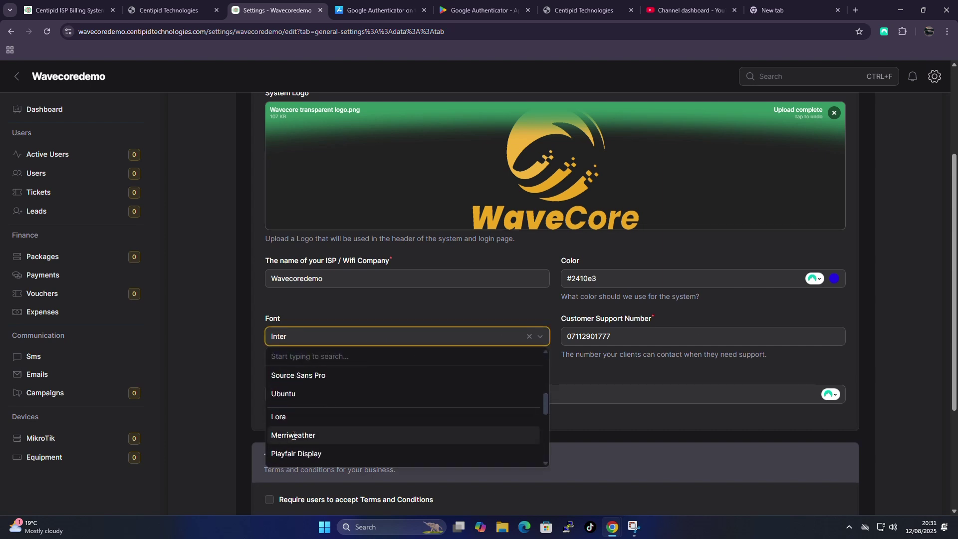
{"action": "scroll", "coordinate": [299, 429], "scroll_direction": "down", "scroll_amount": 1}
{"action": "scroll", "coordinate": [304, 408], "scroll_direction": "down", "scroll_amount": 1}
{"action": "scroll", "coordinate": [303, 414], "scroll_direction": "up", "scroll_amount": 1}
{"action": "scroll", "coordinate": [303, 414], "scroll_direction": "up", "scroll_amount": 1}
{"action": "left_click", "coordinate": [294, 394]}
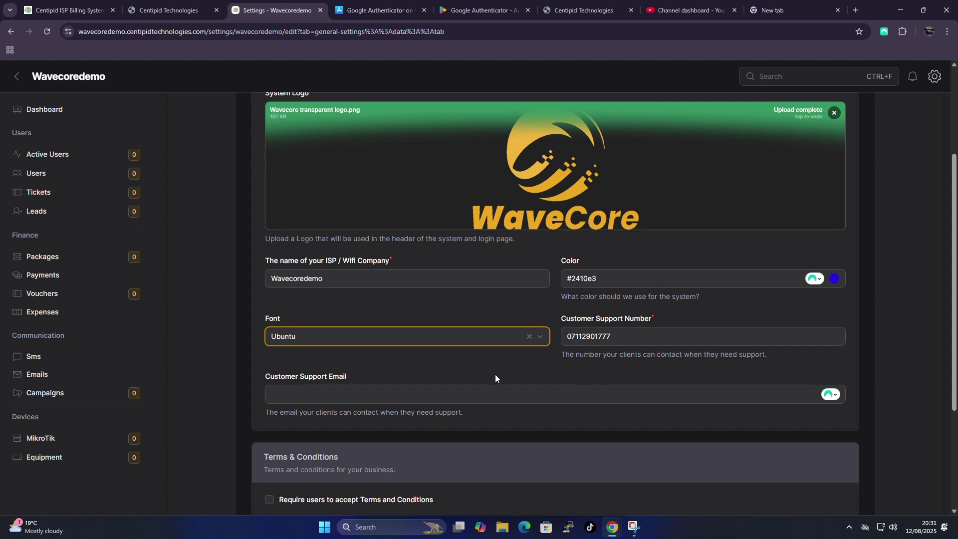
Autofill the support email, phone and company name fields.
{"action": "scroll", "coordinate": [304, 388], "scroll_direction": "down", "scroll_amount": 2}
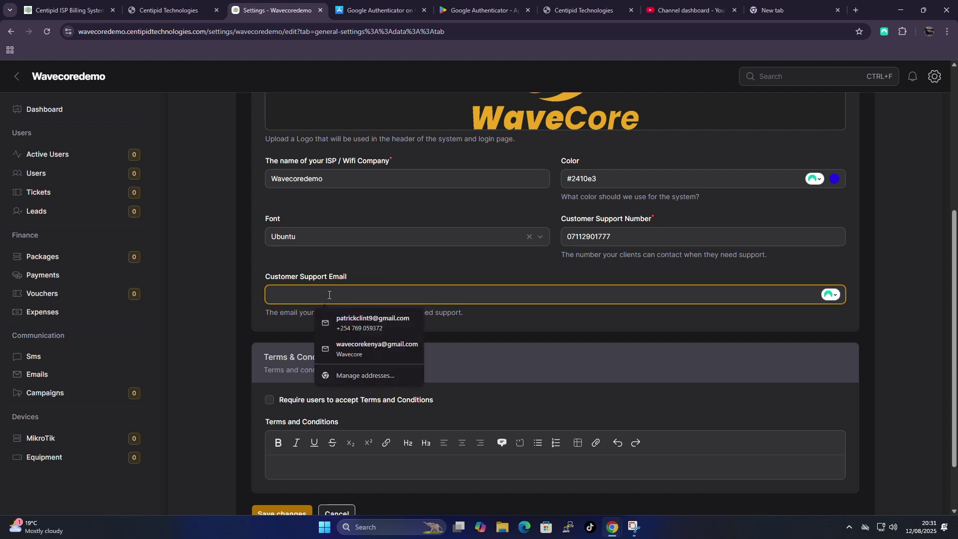
{"action": "left_click", "coordinate": [376, 354]}
{"action": "left_click", "coordinate": [406, 298]}
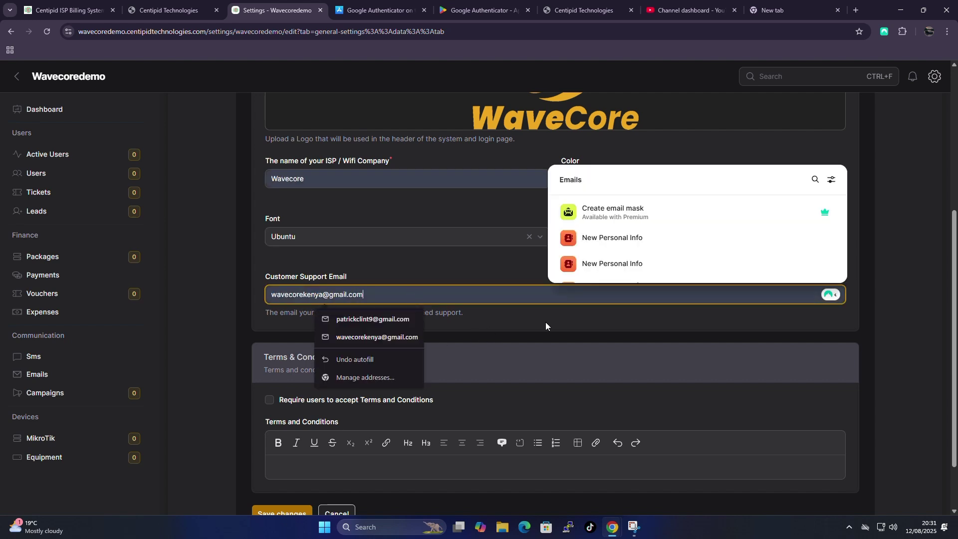
{"action": "left_click", "coordinate": [475, 239]}
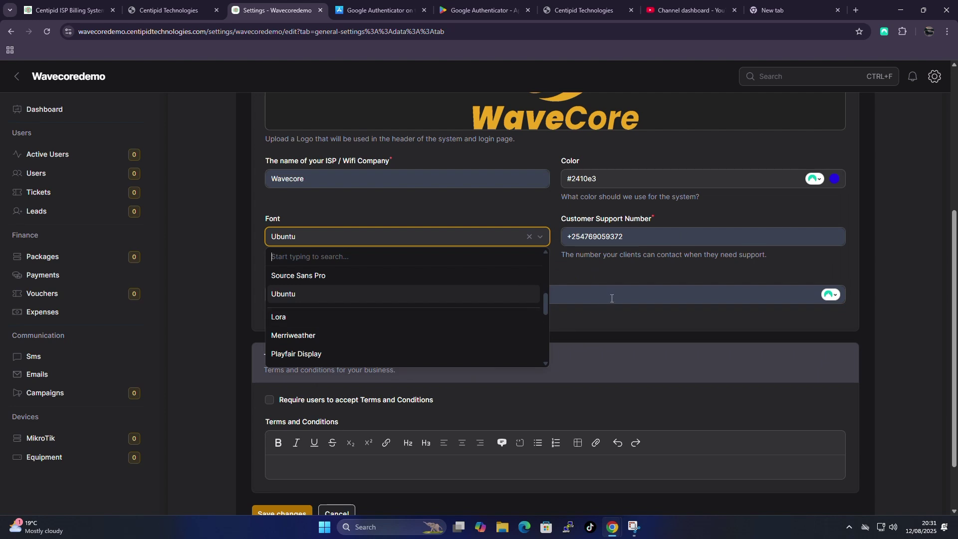
{"action": "left_click", "coordinate": [611, 315]}
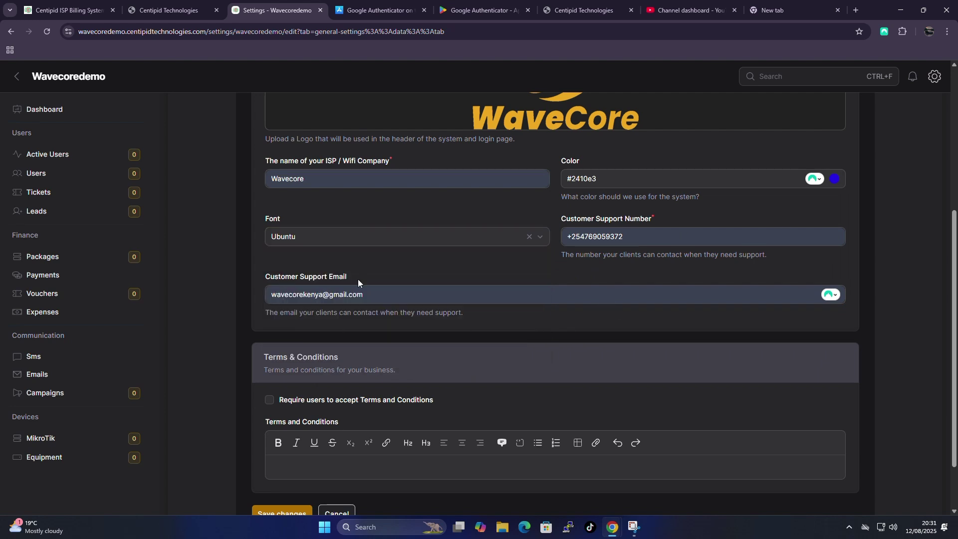
Require Terms and Conditions acceptance, save the settings, and reload to confirm.
{"action": "scroll", "coordinate": [519, 408], "scroll_direction": "down", "scroll_amount": 2}
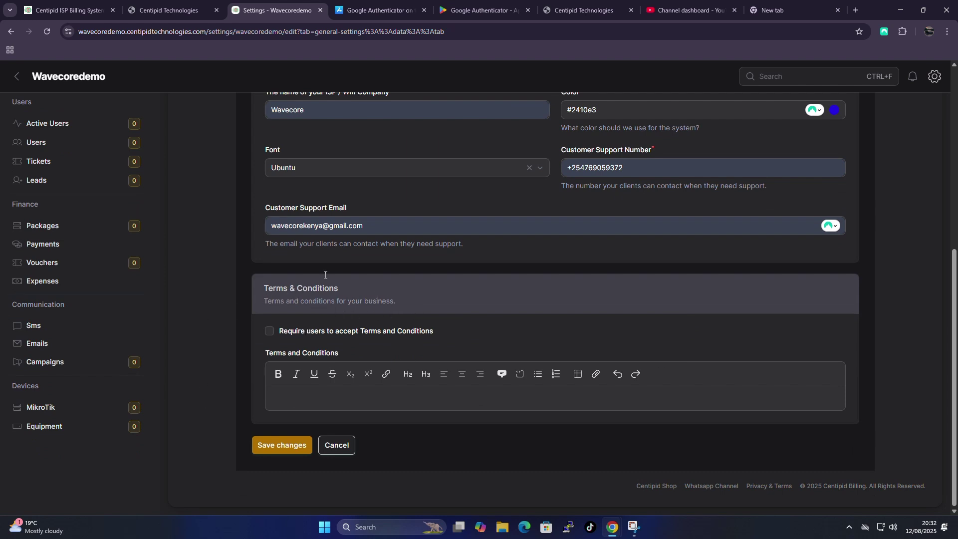
{"action": "left_click", "coordinate": [270, 332]}
{"action": "scroll", "coordinate": [558, 360], "scroll_direction": "up", "scroll_amount": 8}
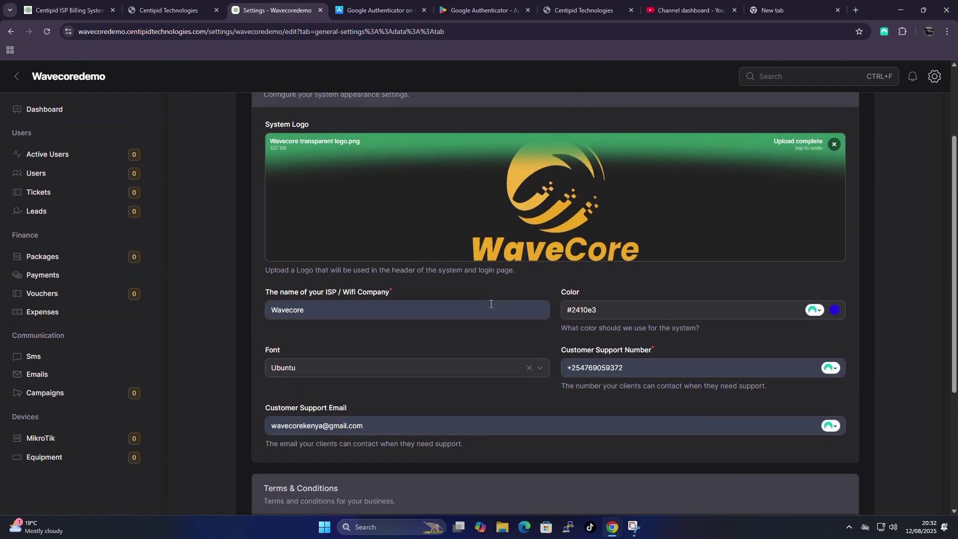
{"action": "scroll", "coordinate": [496, 306], "scroll_direction": "down", "scroll_amount": 8}
{"action": "left_click", "coordinate": [275, 455]}
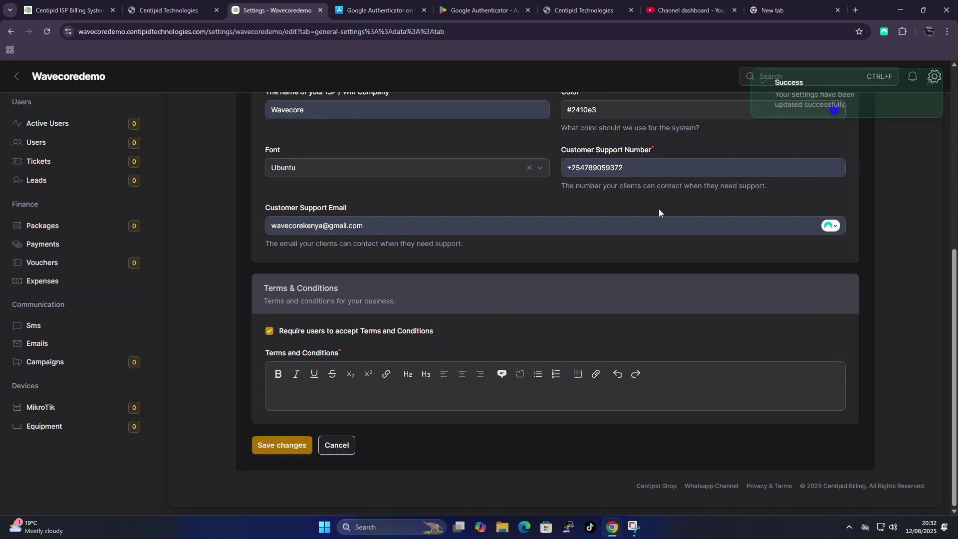
{"action": "left_click", "coordinate": [48, 31]}
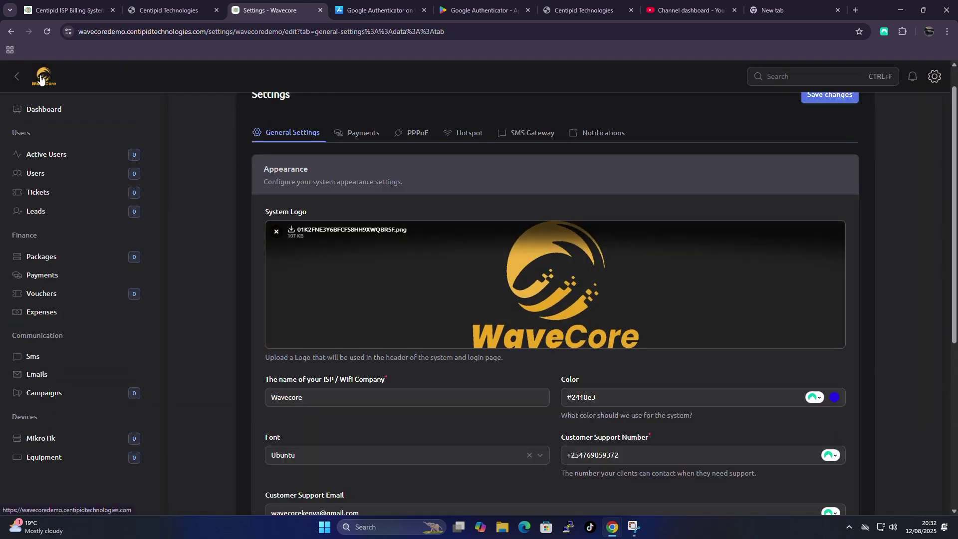
Open the Payments settings tab, which reports no gateways available for the country.
{"action": "scroll", "coordinate": [852, 224], "scroll_direction": "up", "scroll_amount": 1}
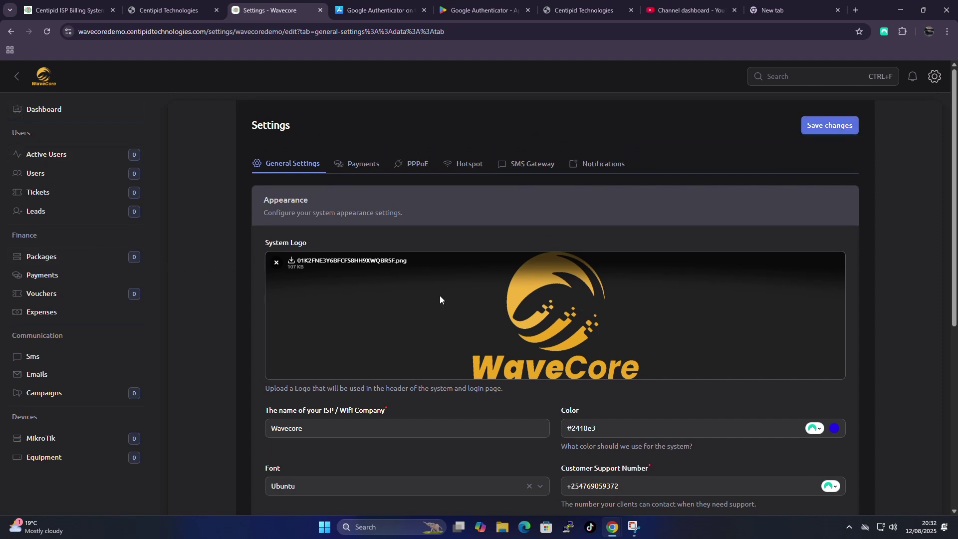
{"action": "scroll", "coordinate": [436, 289], "scroll_direction": "down", "scroll_amount": 2}
{"action": "scroll", "coordinate": [158, 263], "scroll_direction": "up", "scroll_amount": 1}
{"action": "scroll", "coordinate": [594, 279], "scroll_direction": "up", "scroll_amount": 1}
{"action": "scroll", "coordinate": [615, 302], "scroll_direction": "down", "scroll_amount": 5}
{"action": "scroll", "coordinate": [597, 308], "scroll_direction": "up", "scroll_amount": 4}
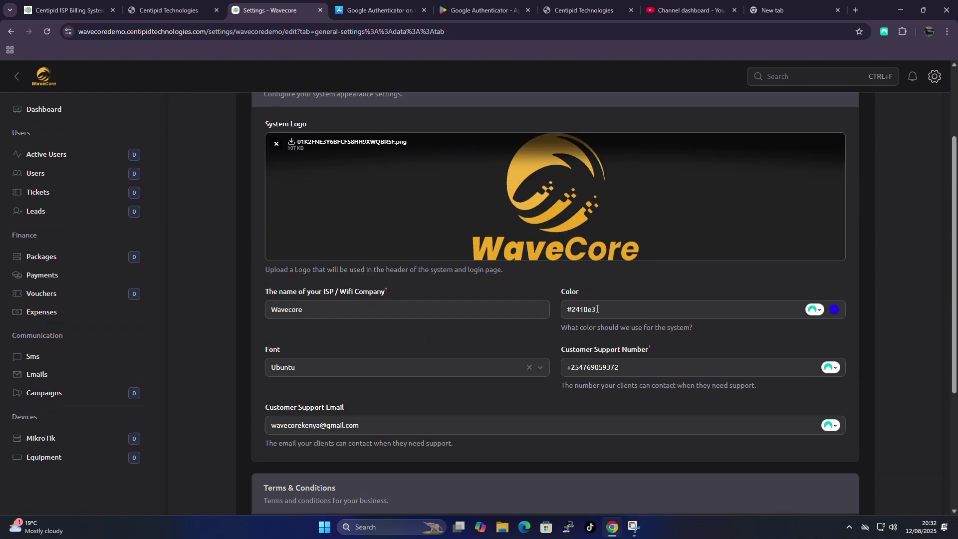
{"action": "scroll", "coordinate": [524, 293], "scroll_direction": "up", "scroll_amount": 3}
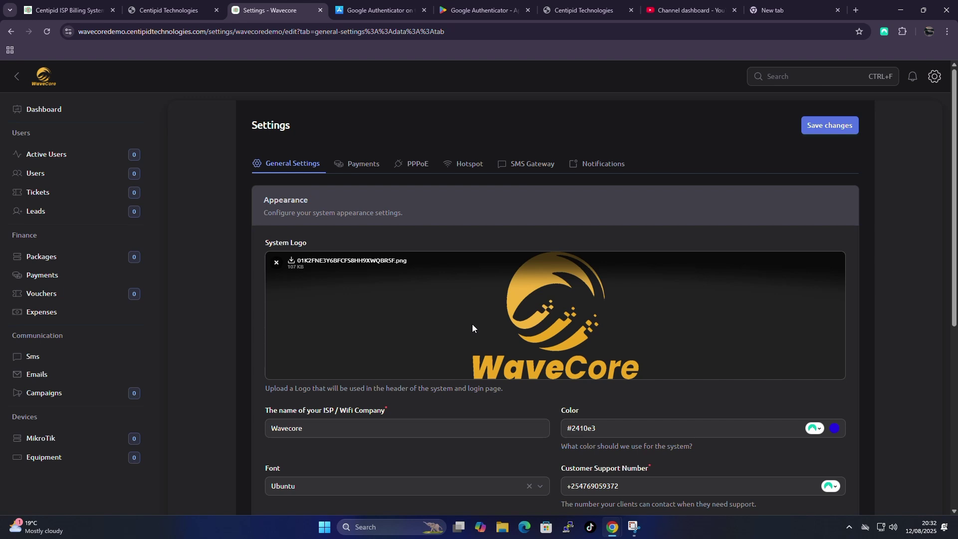
{"action": "scroll", "coordinate": [472, 325], "scroll_direction": "down", "scroll_amount": 6}
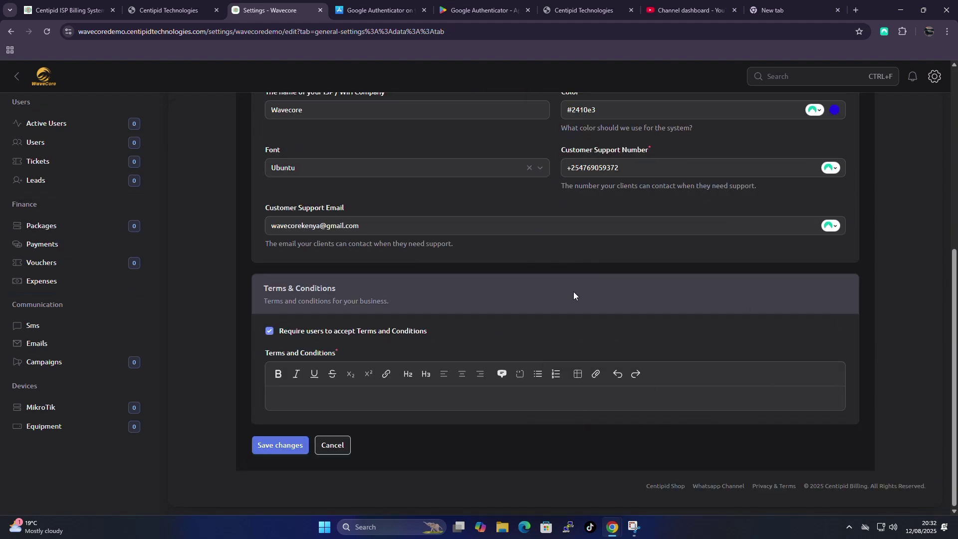
{"action": "scroll", "coordinate": [403, 324], "scroll_direction": "up", "scroll_amount": 6}
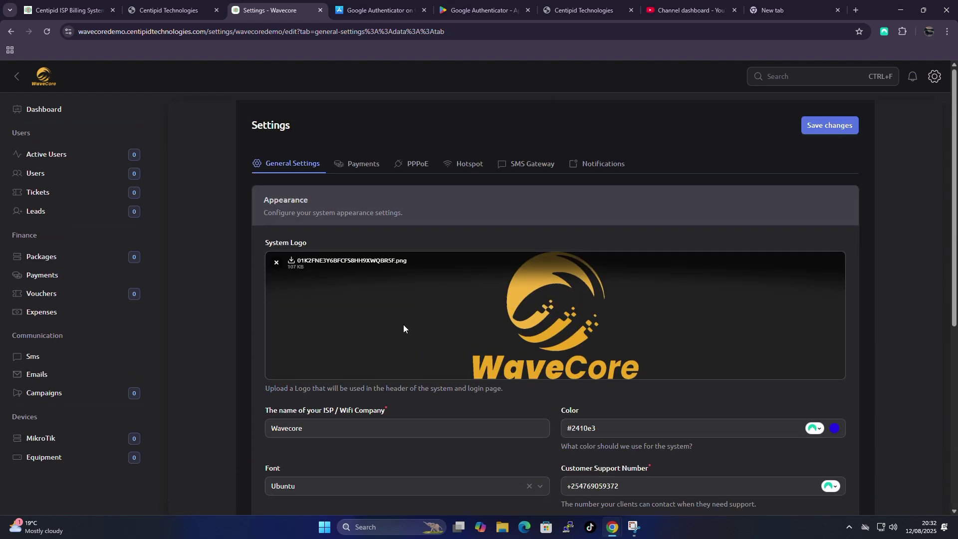
{"action": "left_click", "coordinate": [360, 164]}
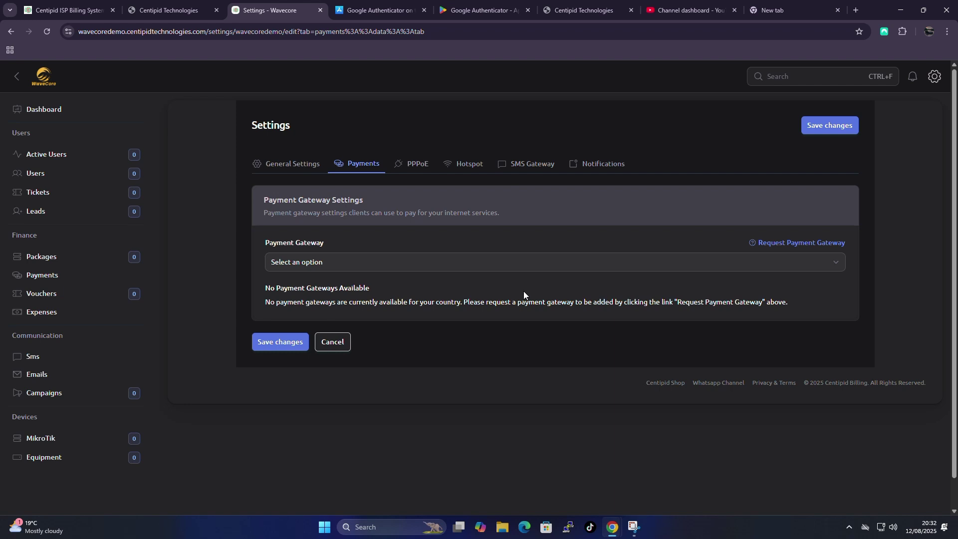
Step through the PPPoE, Hotspot, SMS Gateway and Notifications tabs, then bring up the account menu.
{"action": "left_click", "coordinate": [413, 164]}
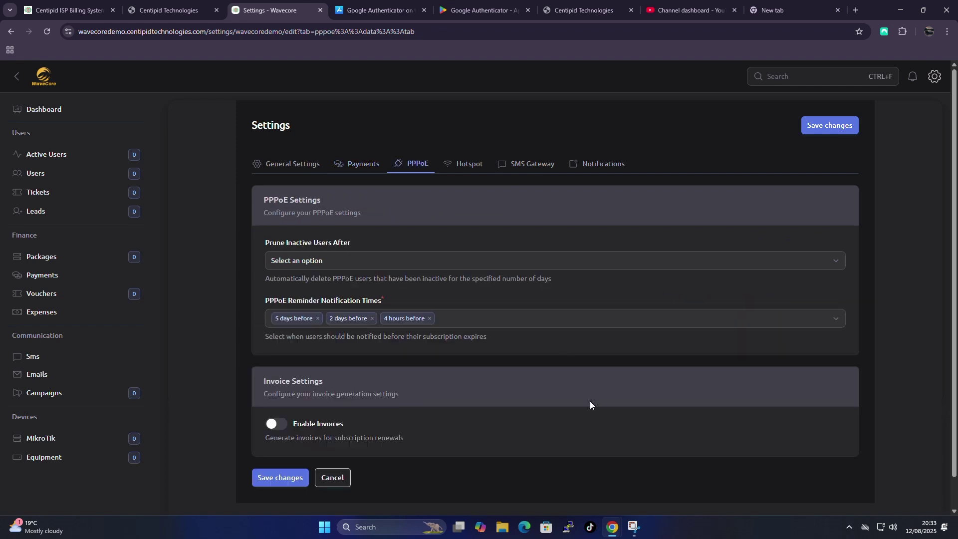
{"action": "left_click", "coordinate": [475, 167]}
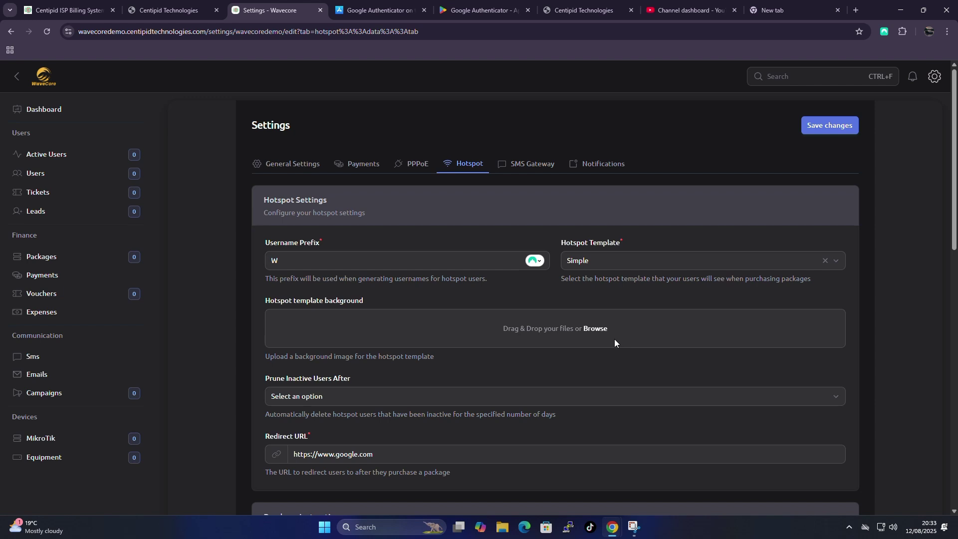
{"action": "left_click", "coordinate": [524, 169]}
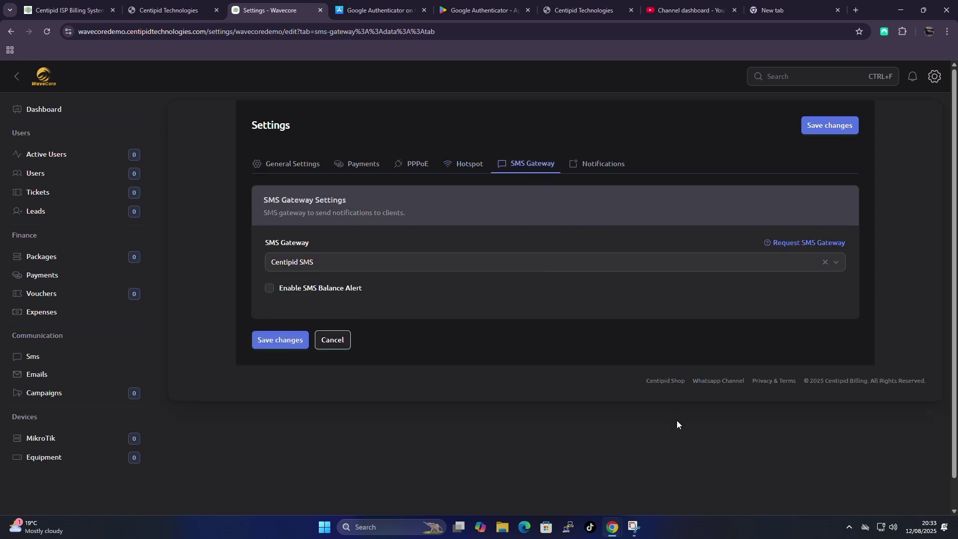
{"action": "left_click", "coordinate": [602, 165]}
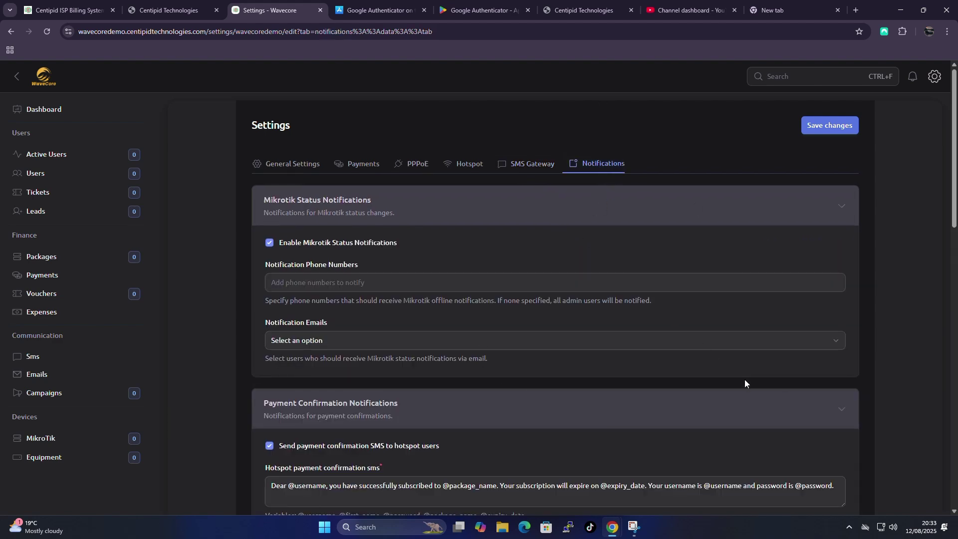
{"action": "scroll", "coordinate": [744, 380], "scroll_direction": "down", "scroll_amount": 7}
{"action": "scroll", "coordinate": [609, 350], "scroll_direction": "up", "scroll_amount": 6}
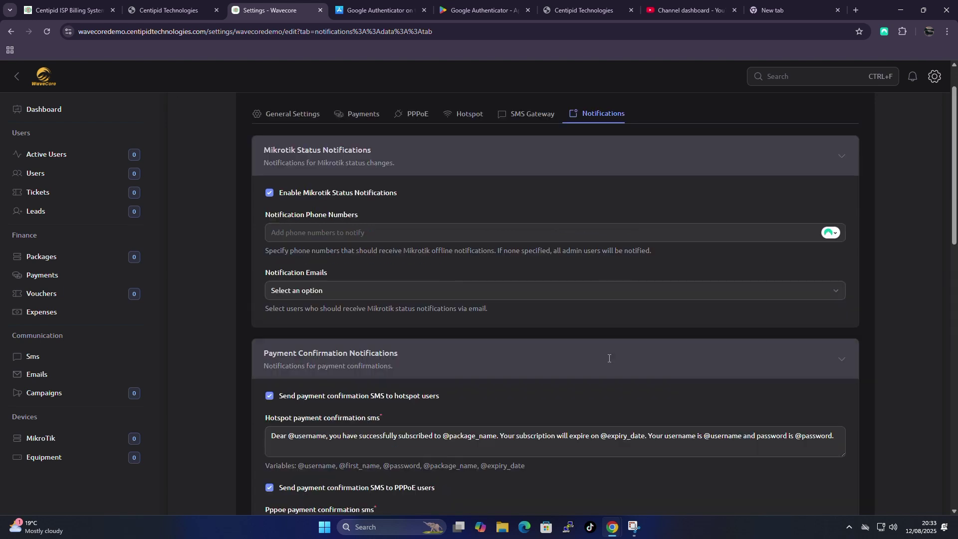
{"action": "scroll", "coordinate": [626, 313], "scroll_direction": "up", "scroll_amount": 1}
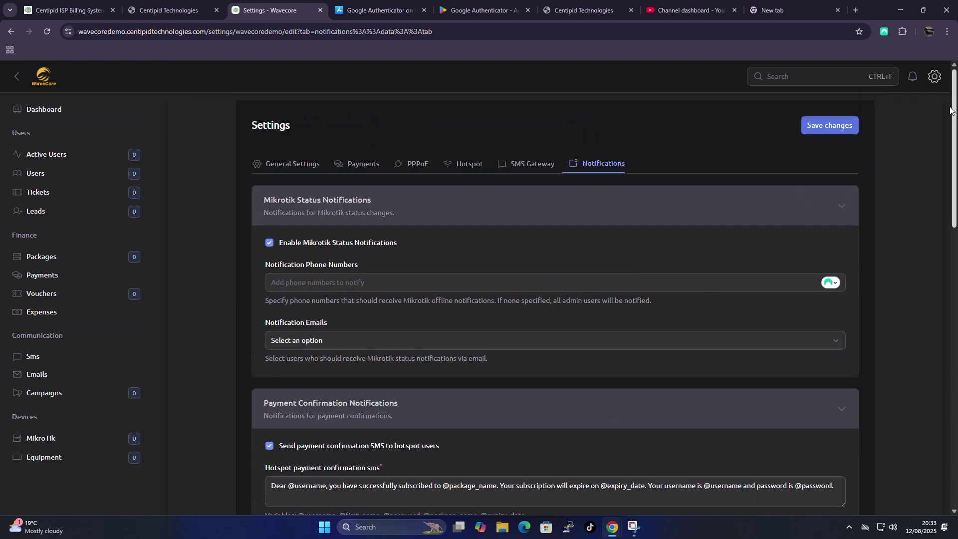
{"action": "left_click", "coordinate": [935, 75]}
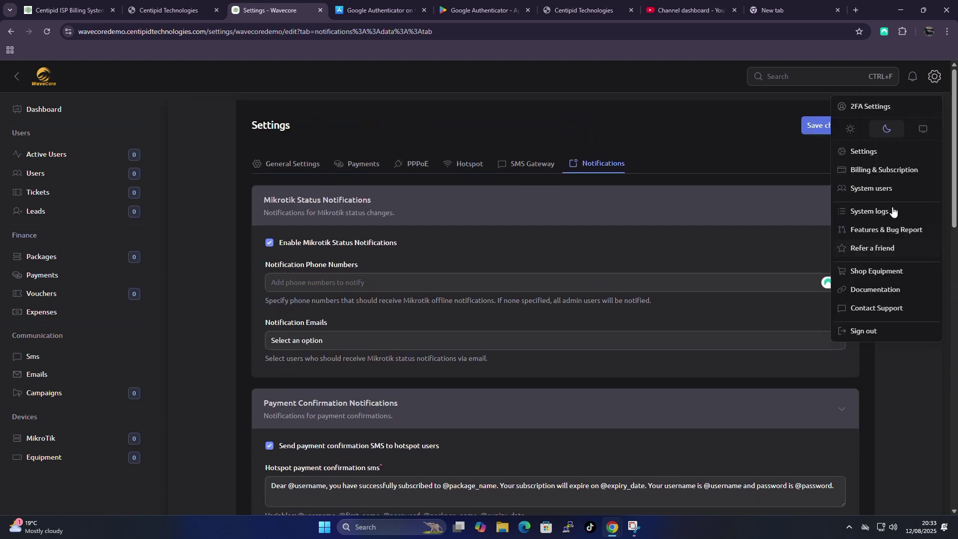
Check Billing & Subscription for licence expiry and payments, then go to System users.
{"action": "left_click", "coordinate": [884, 171]}
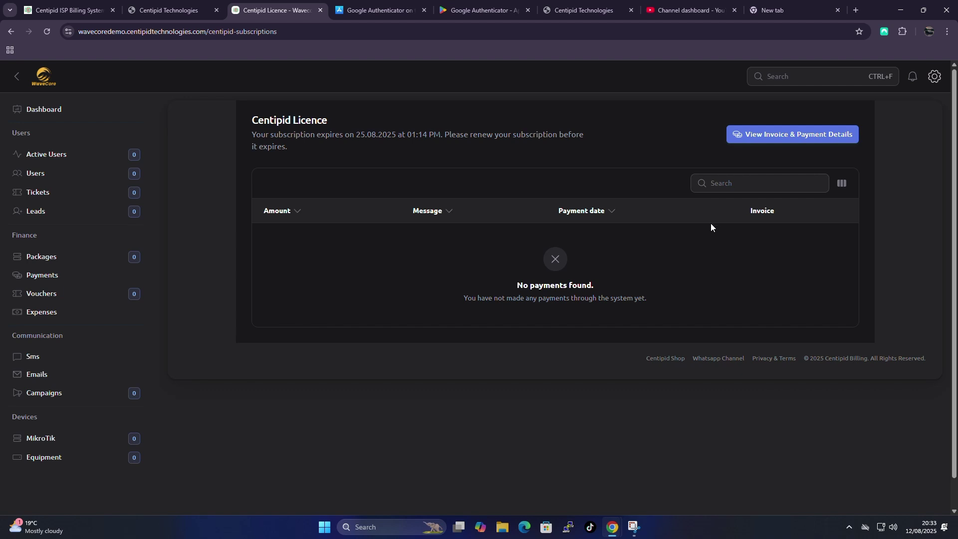
{"action": "left_click", "coordinate": [934, 76]}
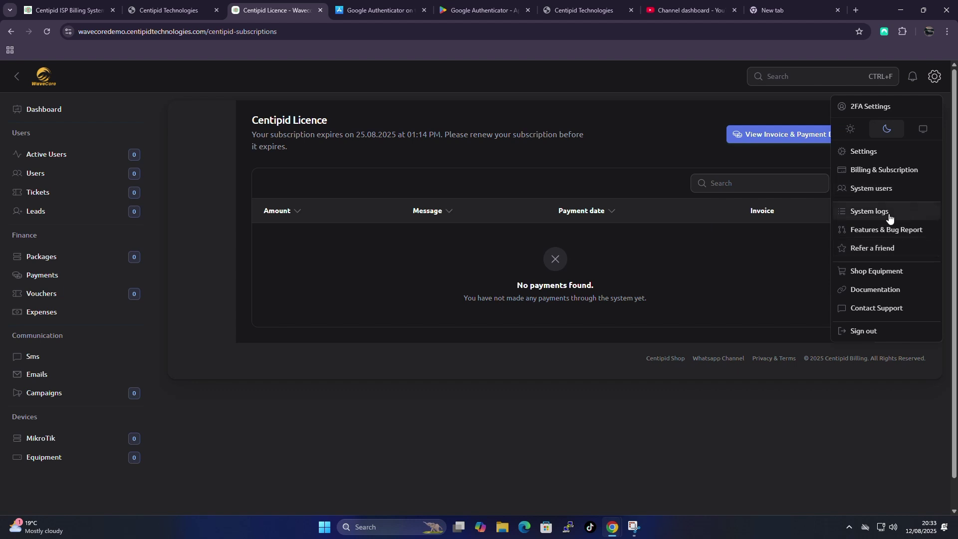
{"action": "left_click", "coordinate": [870, 189]}
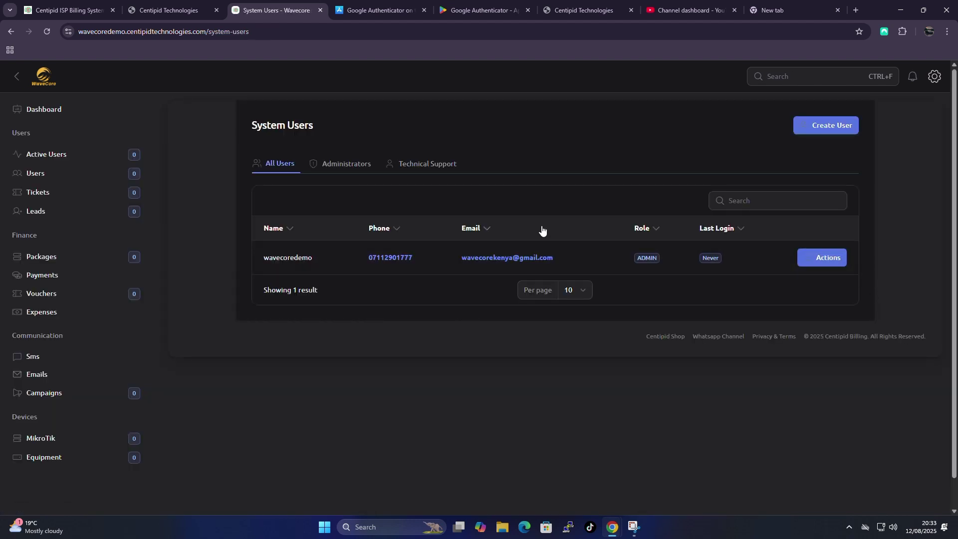
Compare the Administrators and All Users lists, then view the admin user's details.
{"action": "left_click", "coordinate": [487, 256]}
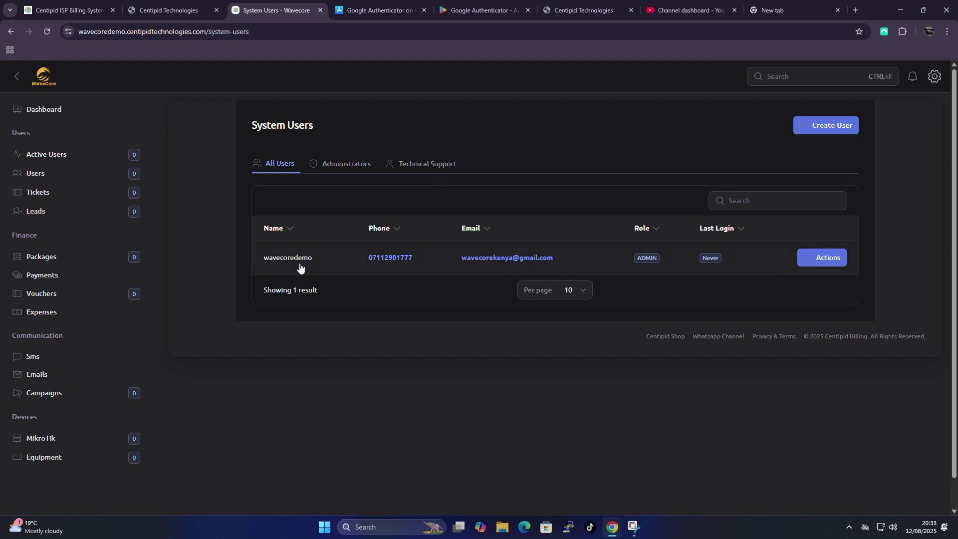
{"action": "left_click", "coordinate": [338, 165]}
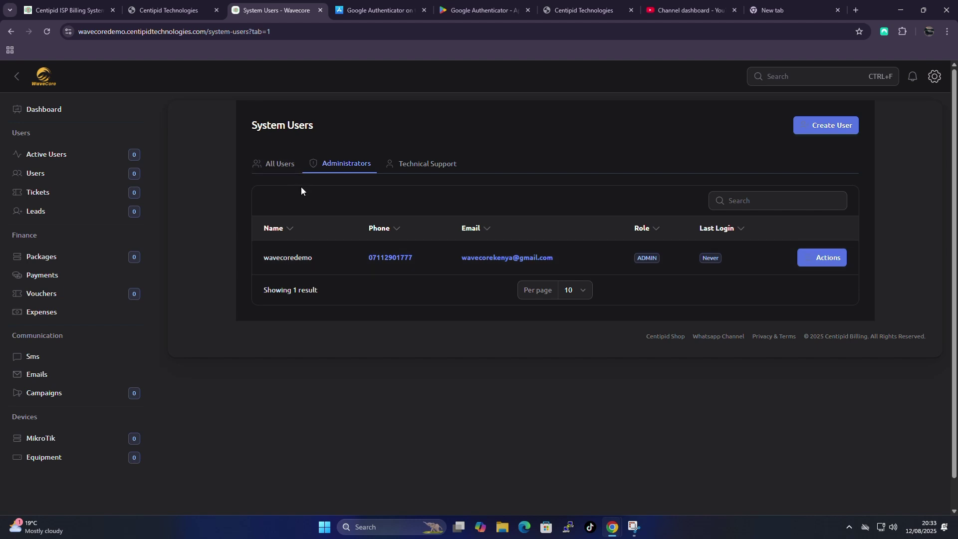
{"action": "left_click", "coordinate": [263, 164]}
{"action": "left_click", "coordinate": [799, 258]}
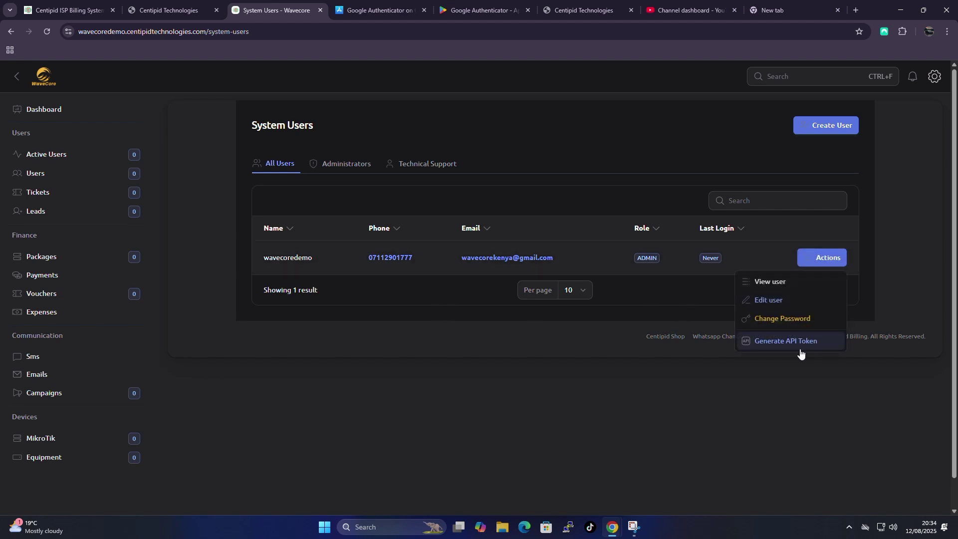
{"action": "left_click", "coordinate": [774, 283]}
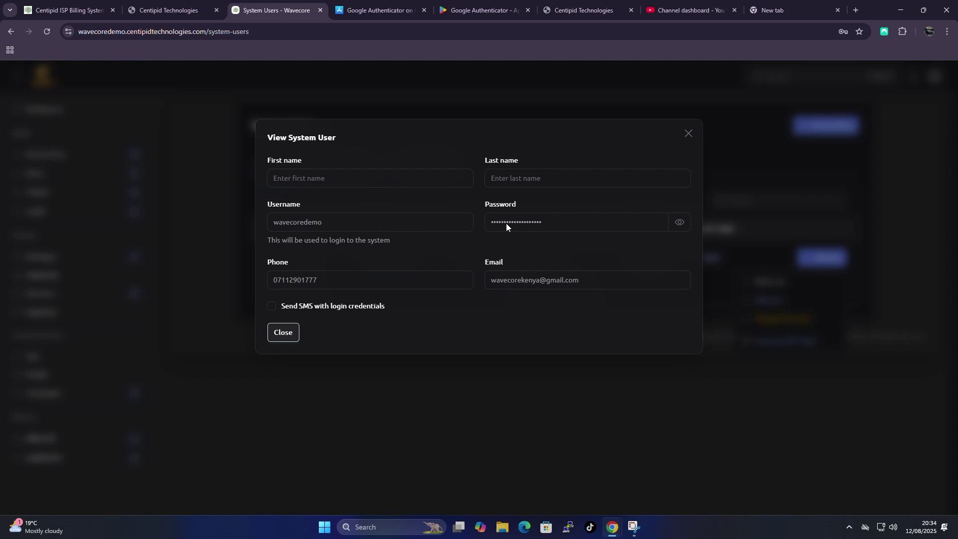
Show the admin user's password in plain text and highlight the password, phone and email values.
{"action": "left_click", "coordinate": [679, 222]}
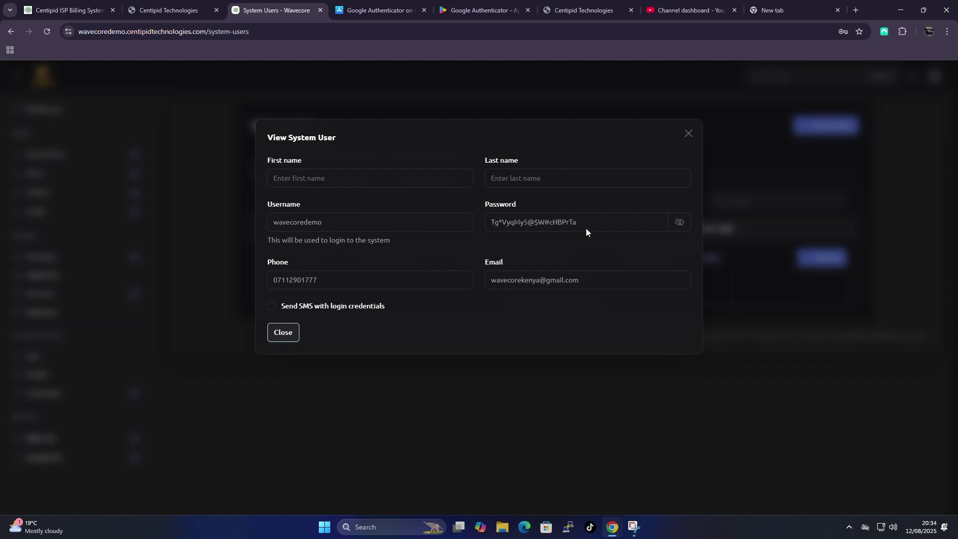
{"action": "left_click_drag", "start_coordinate": [586, 224], "coordinate": [532, 220]}
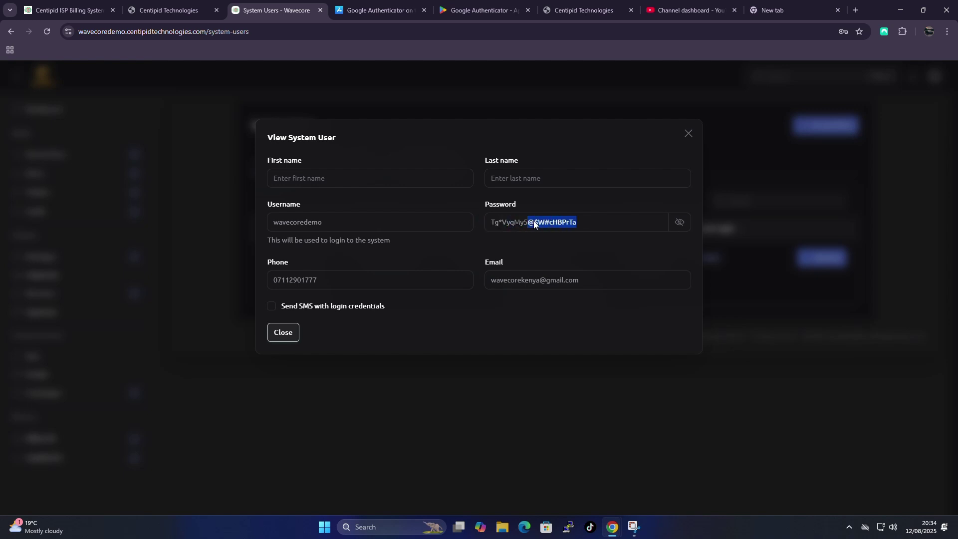
{"action": "left_click", "coordinate": [334, 281]}
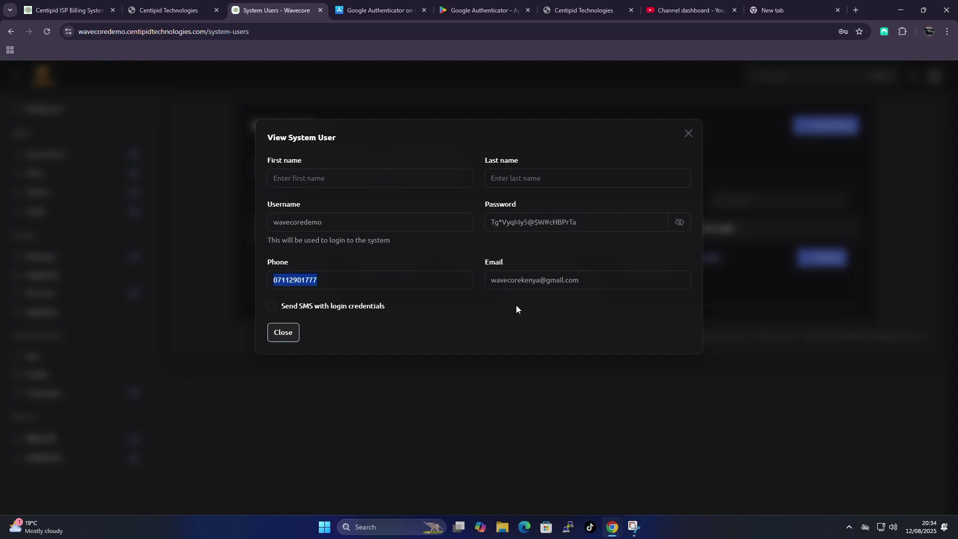
{"action": "left_click_drag", "start_coordinate": [599, 285], "coordinate": [487, 283]}
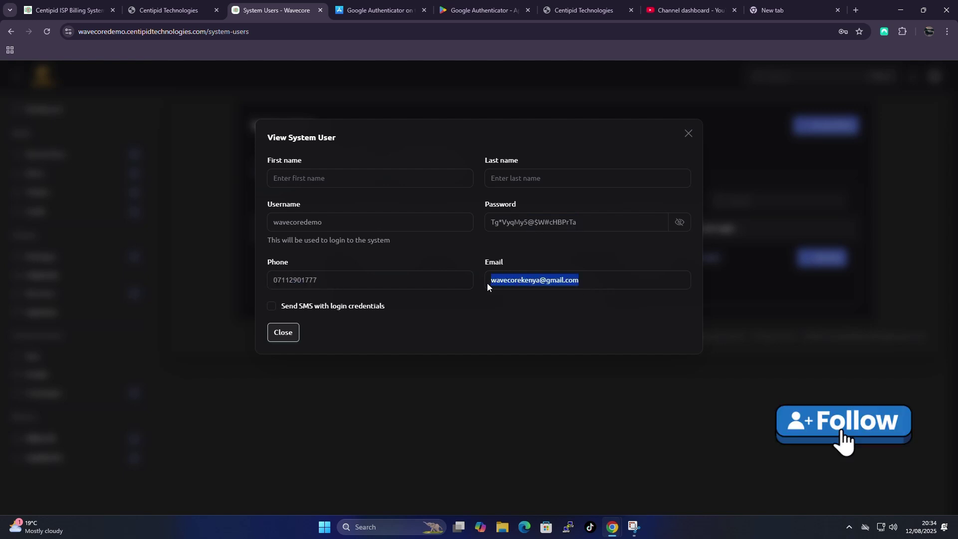
{"action": "left_click", "coordinate": [276, 308]}
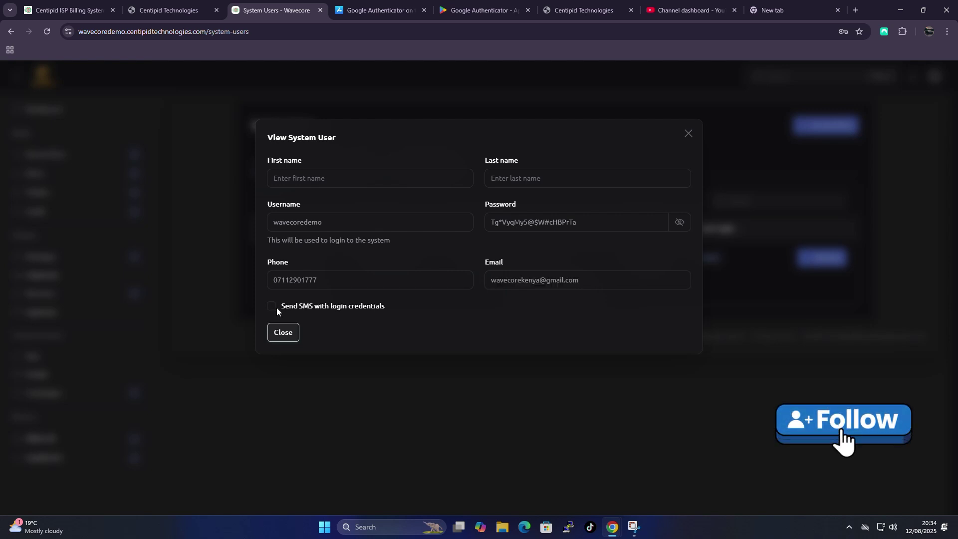